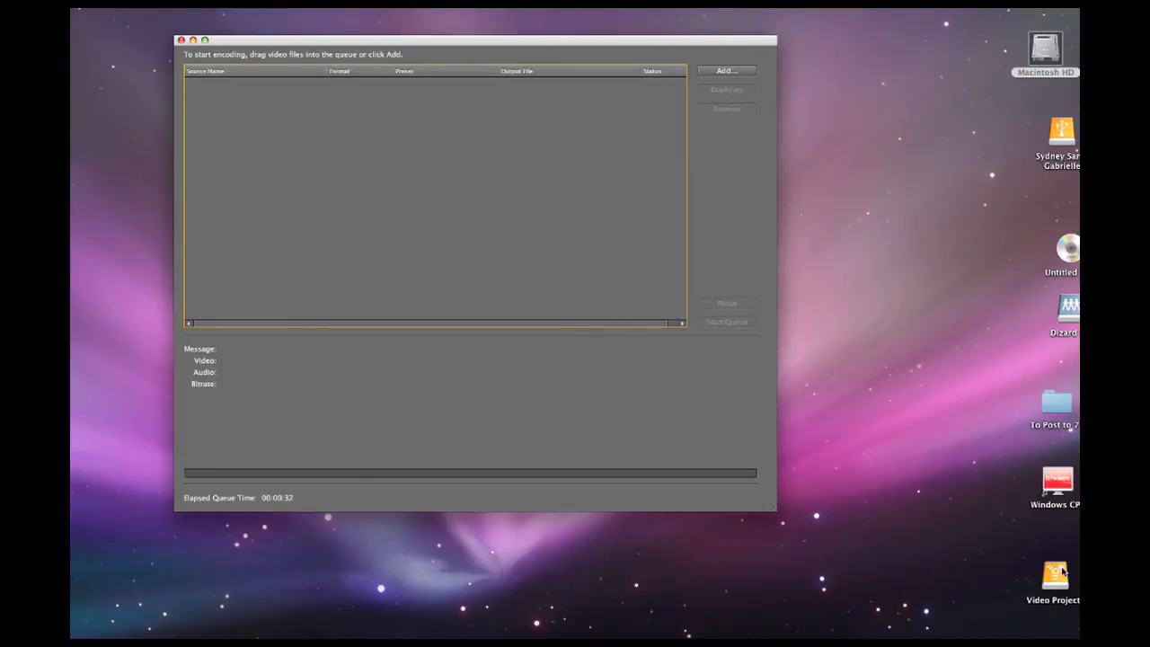
Add promo.mov from the Tempered for the Test folder on the external drive to the encoding queue.
double_click(1061, 132)
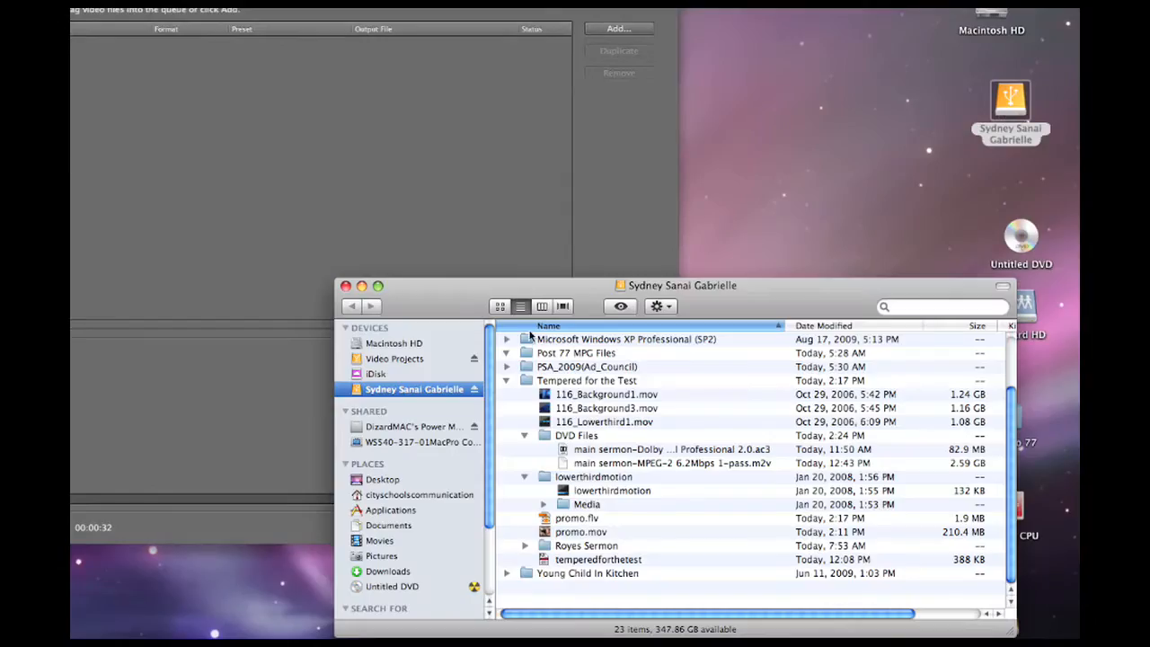
drag(587, 532, 329, 88)
click(346, 286)
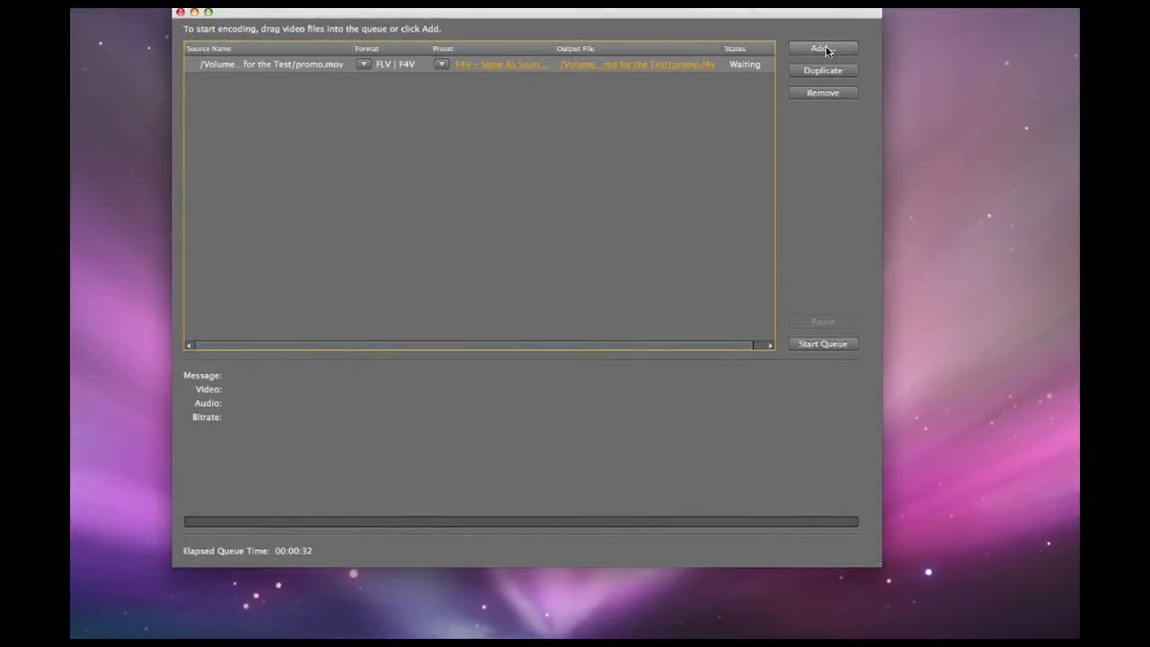
click(825, 48)
click(643, 381)
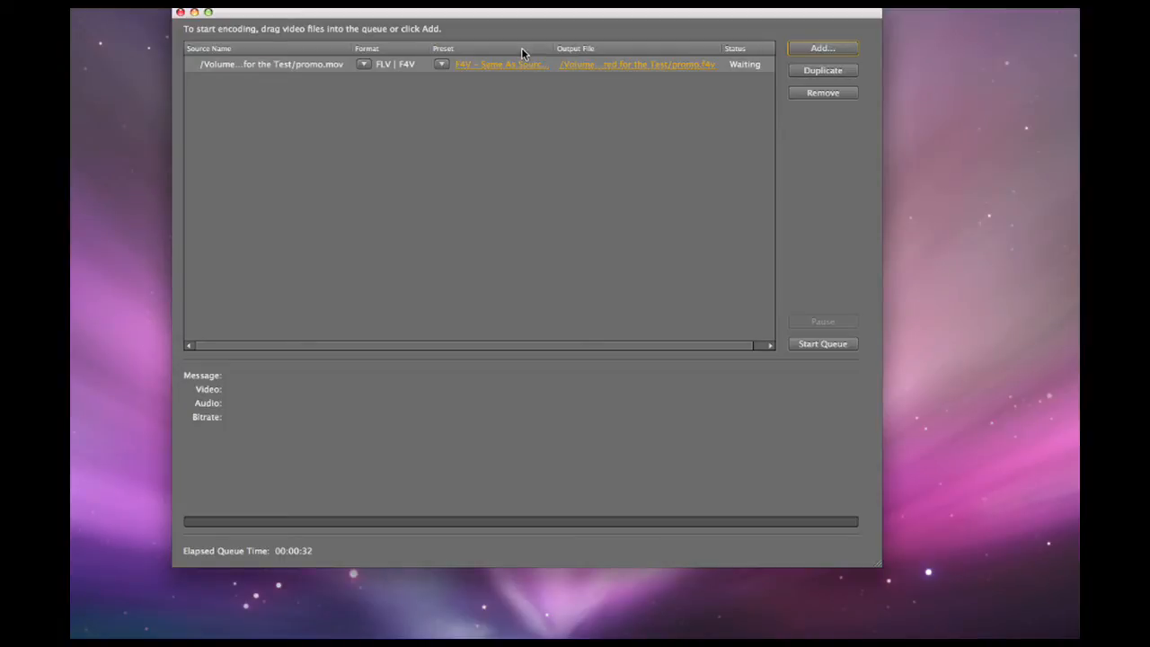
click(441, 65)
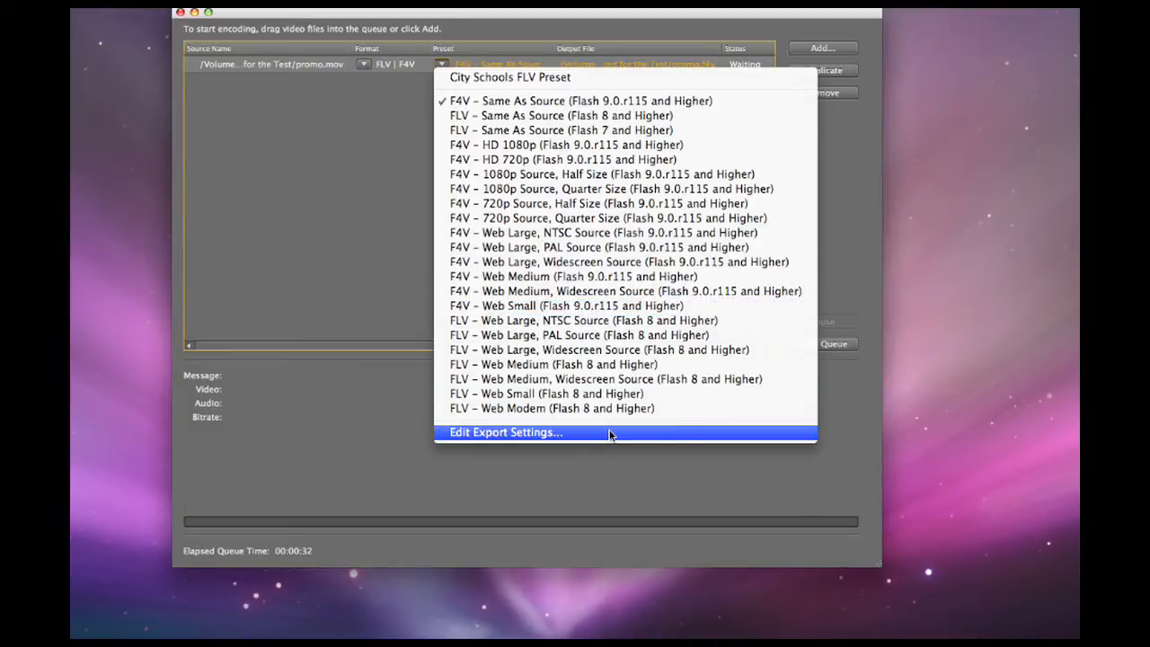
click(363, 163)
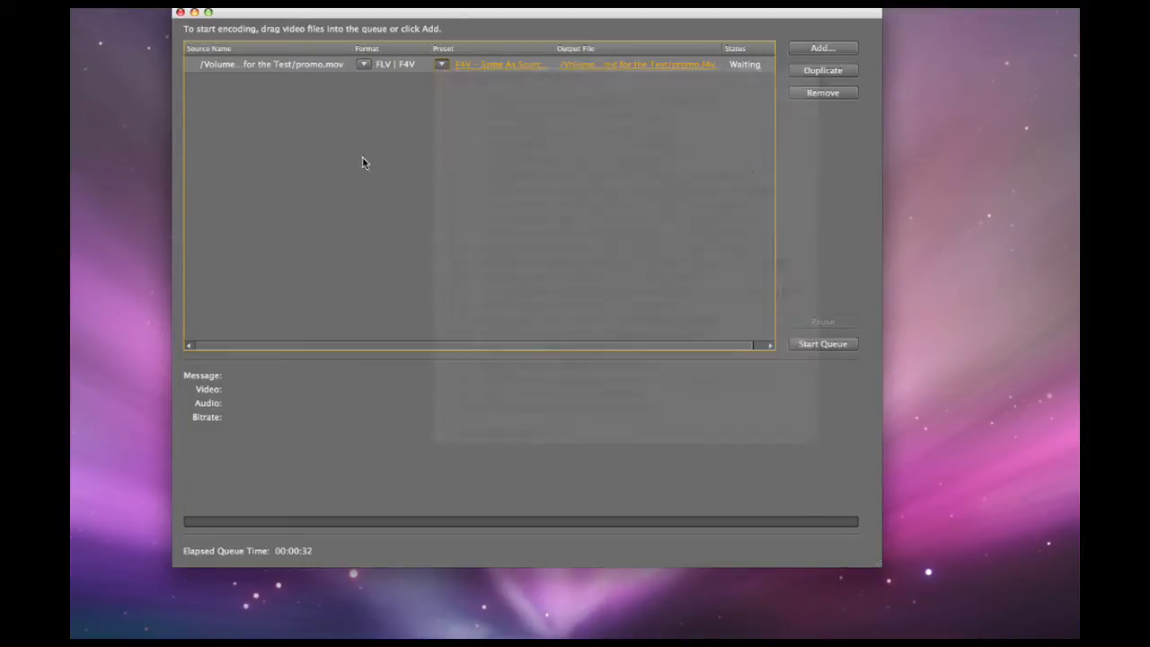
Apply the FLV - Web Medium (Flash 8 and Higher) preset in the export settings of promo.mov.
click(496, 67)
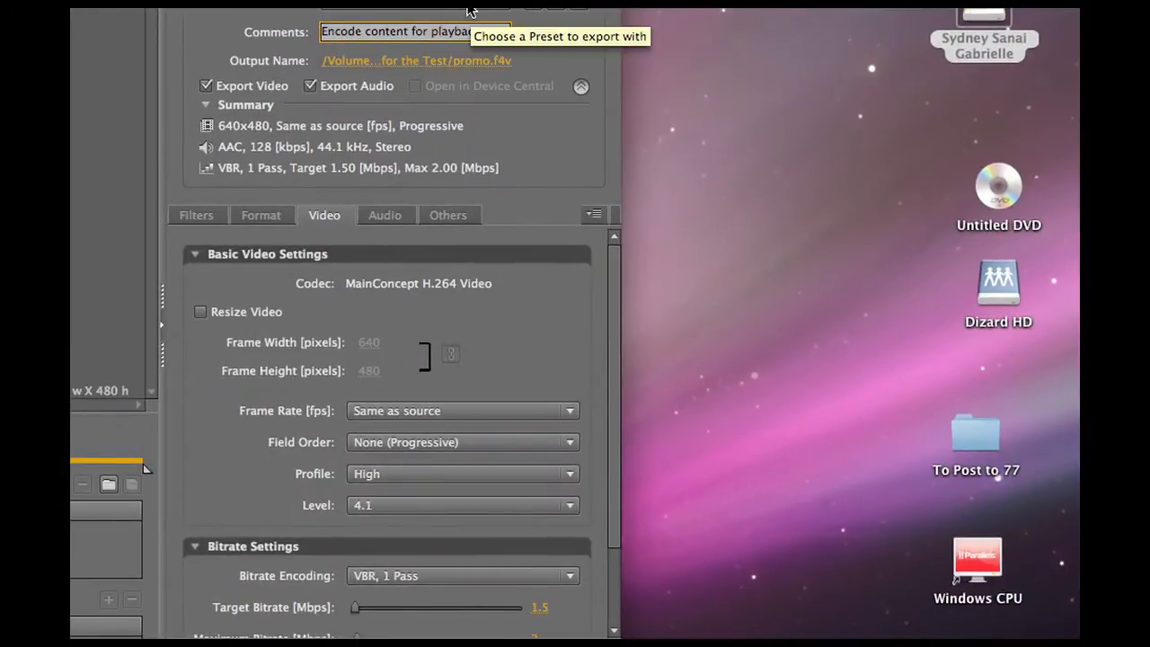
click(721, 87)
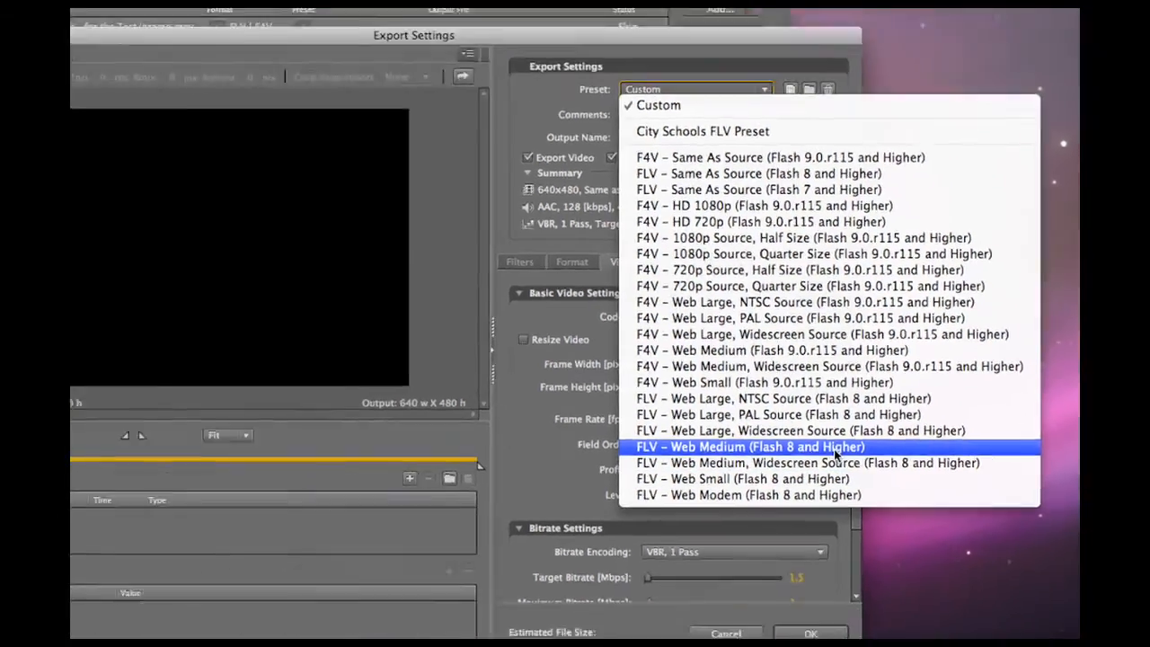
click(600, 448)
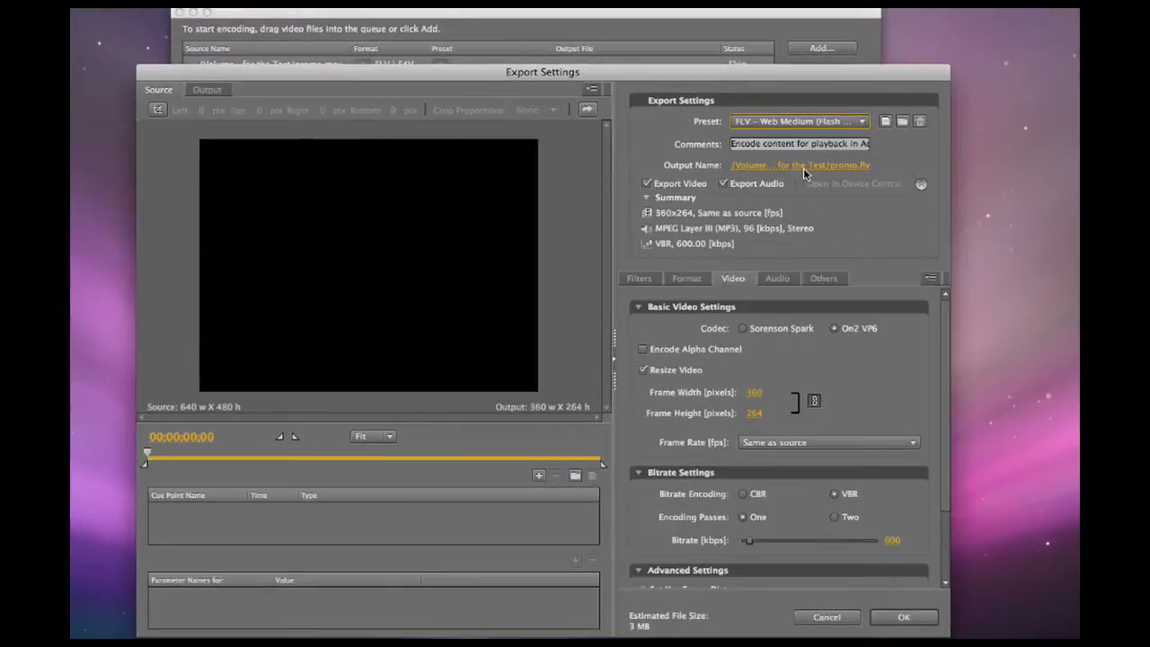
key(Tab)
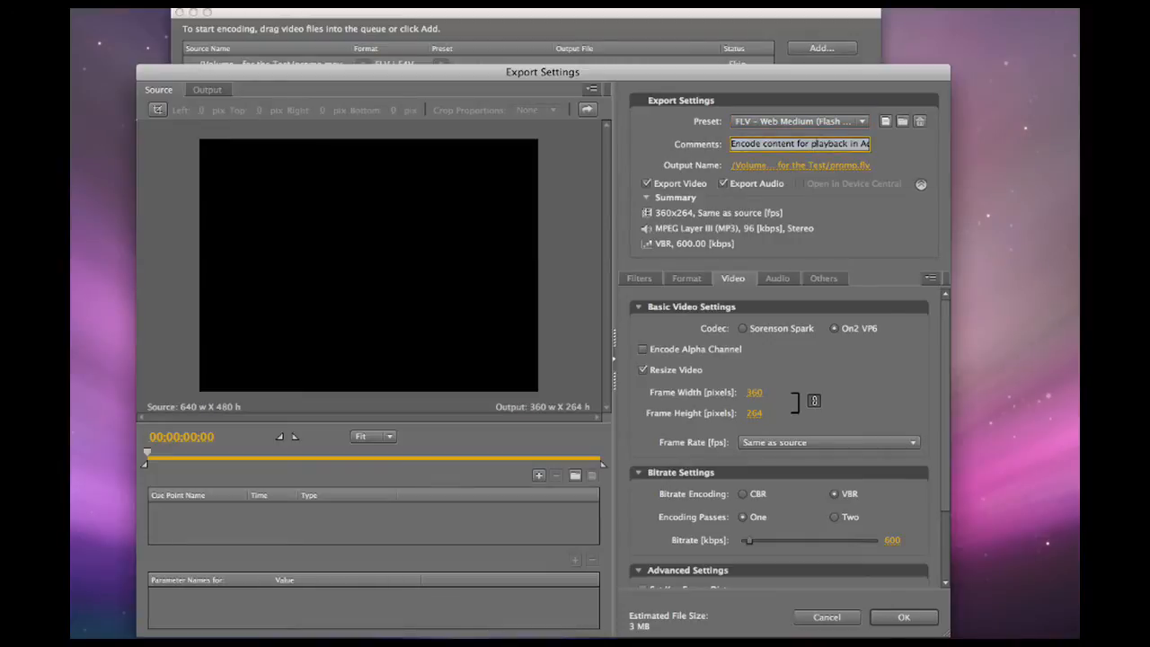
triple_click(829, 145)
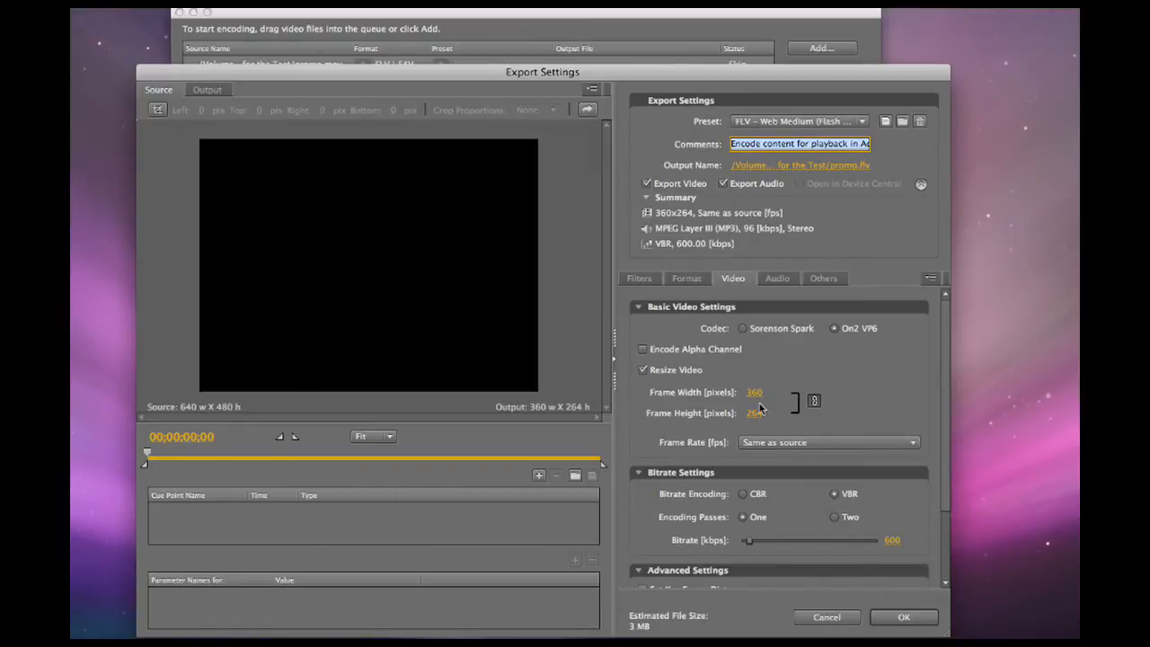
Set the frame width to 320 pixels with linked proportions and accept the export settings.
click(755, 394)
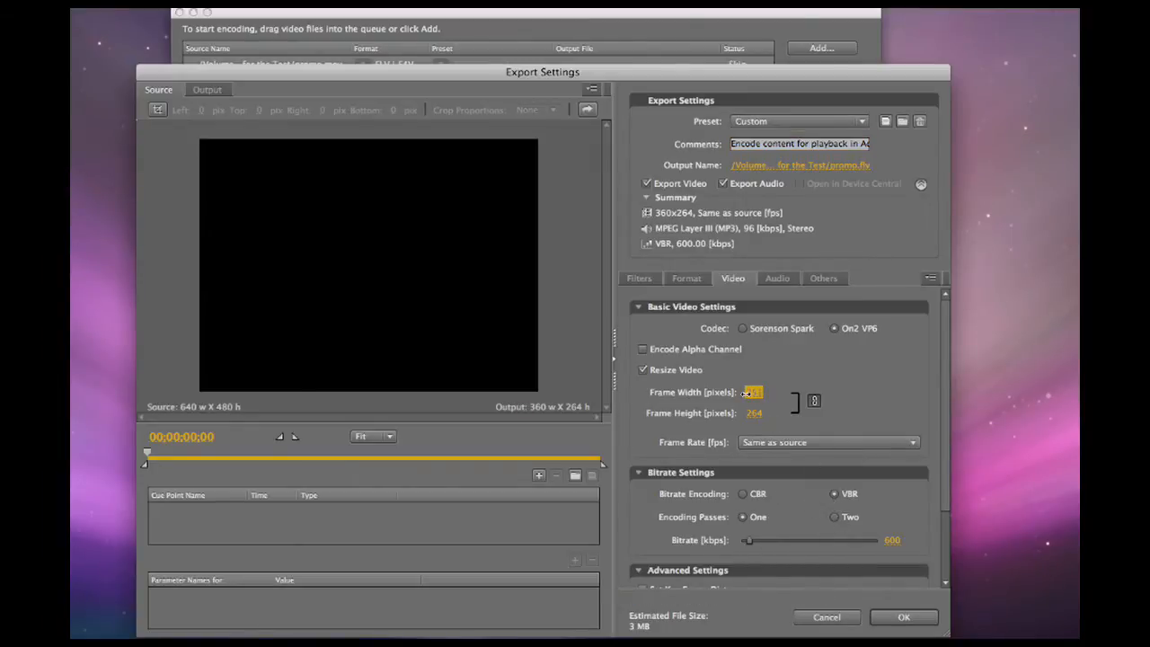
text(329)
key(Return)
drag(762, 395, 754, 395)
drag(753, 395, 758, 399)
click(757, 397)
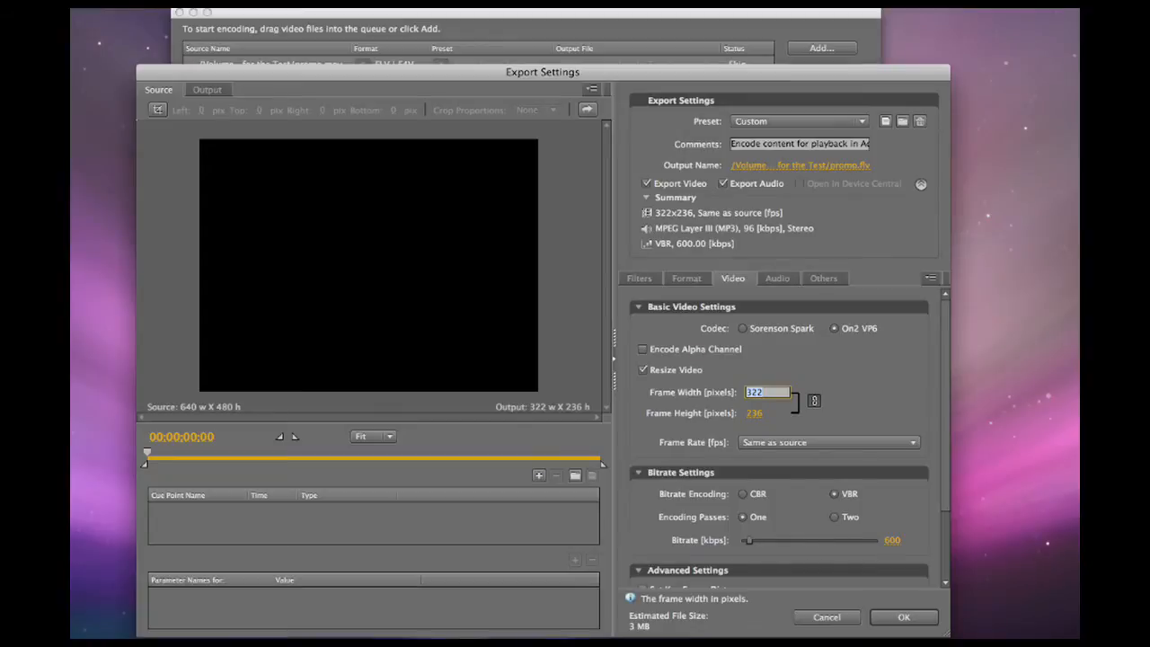
text(32)
key(Return)
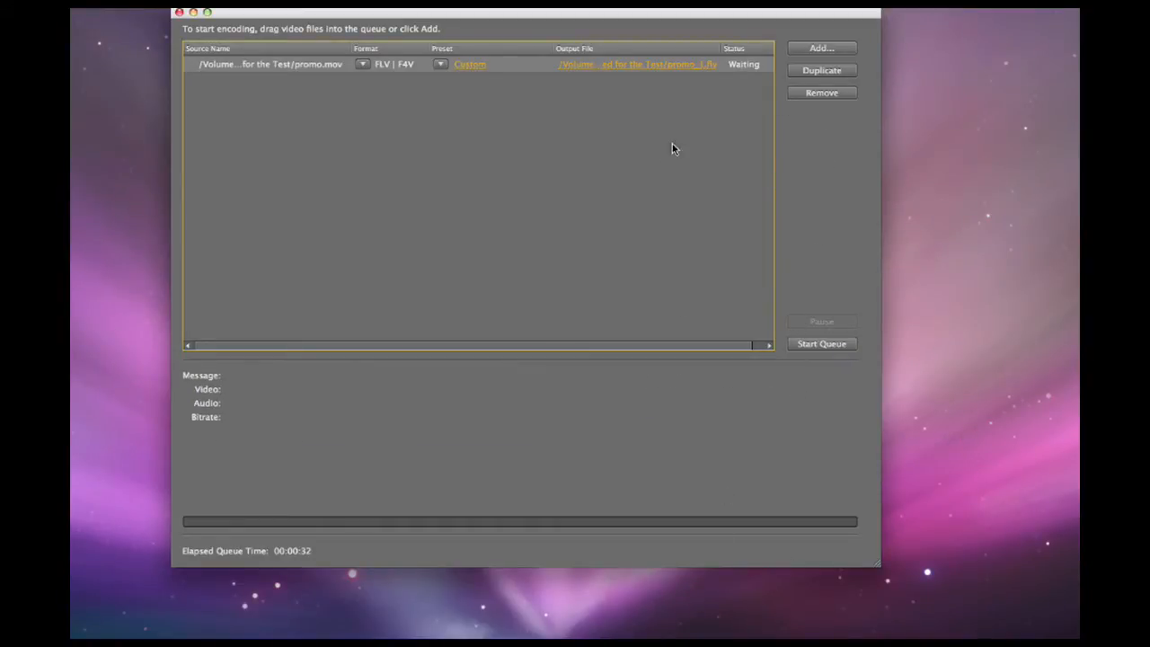
Reopen the export settings, enter a personal preset test name as the comment, and save the settings as a preset under that name.
click(469, 66)
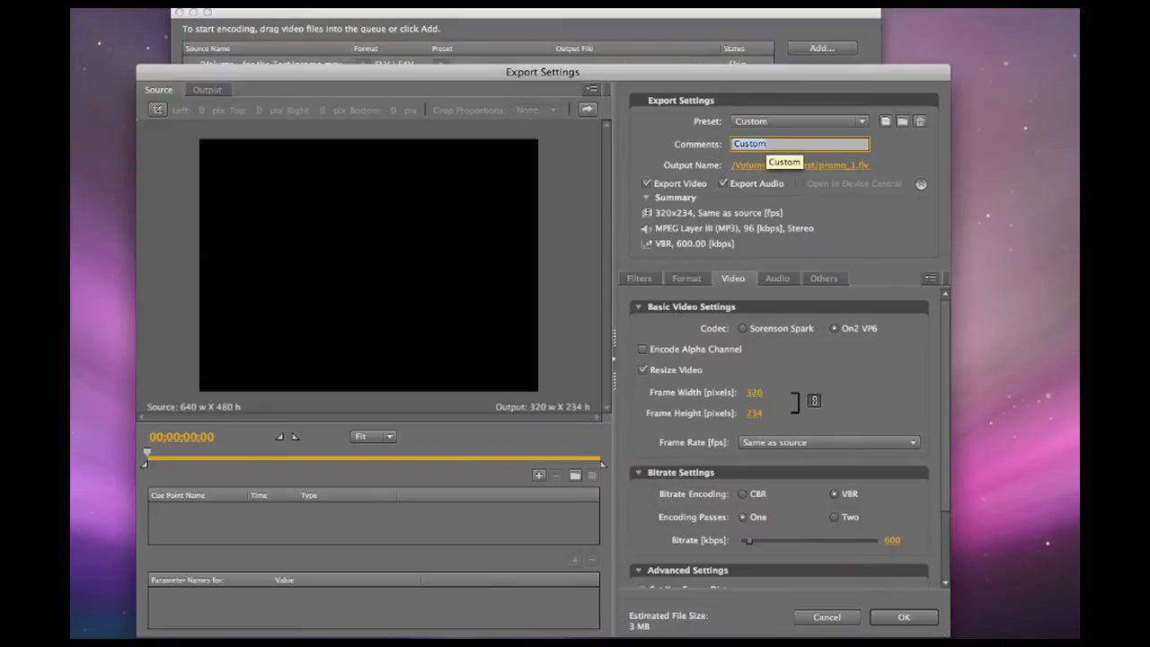
text(Chip's Preset Te)
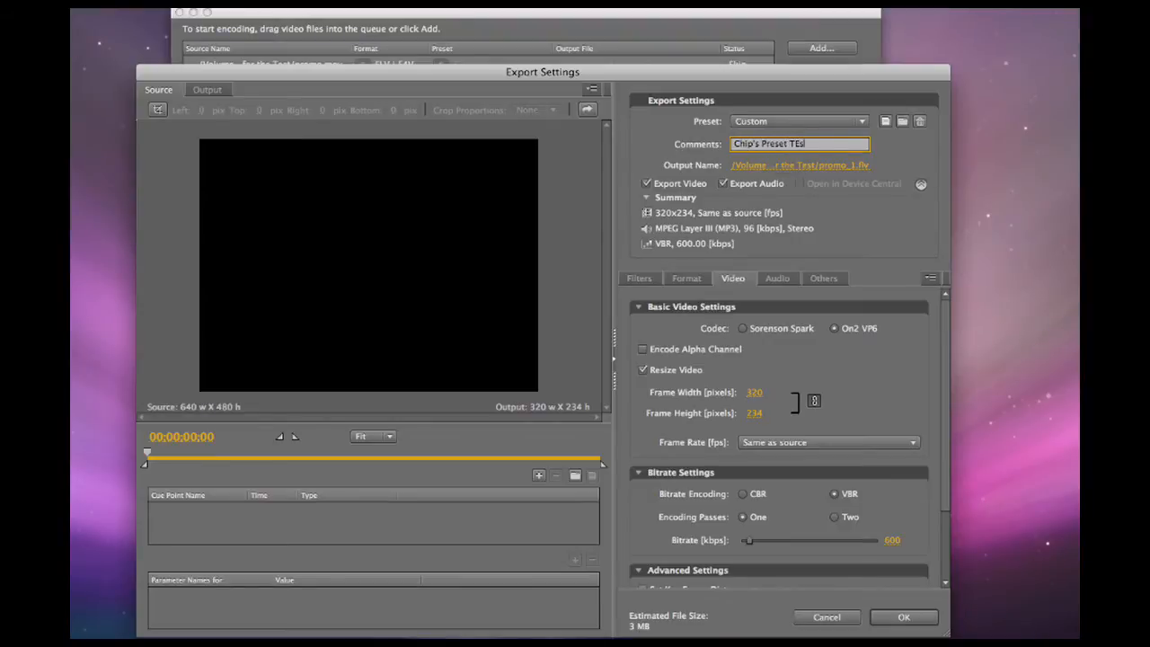
click(886, 122)
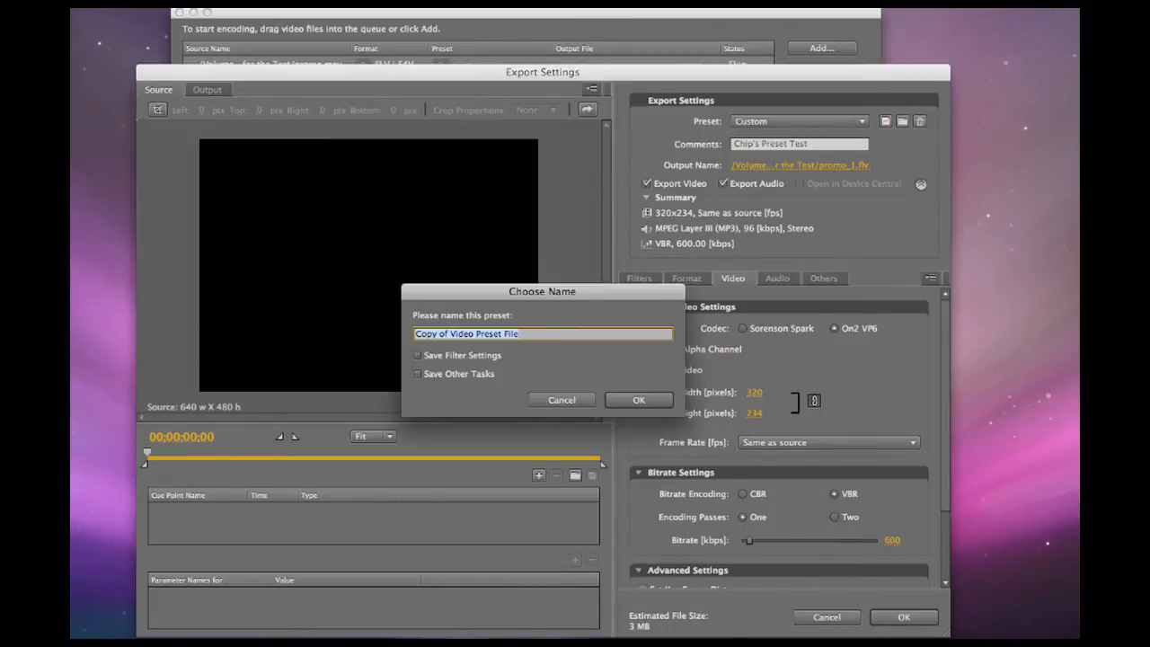
text(Chip's Preset Test)
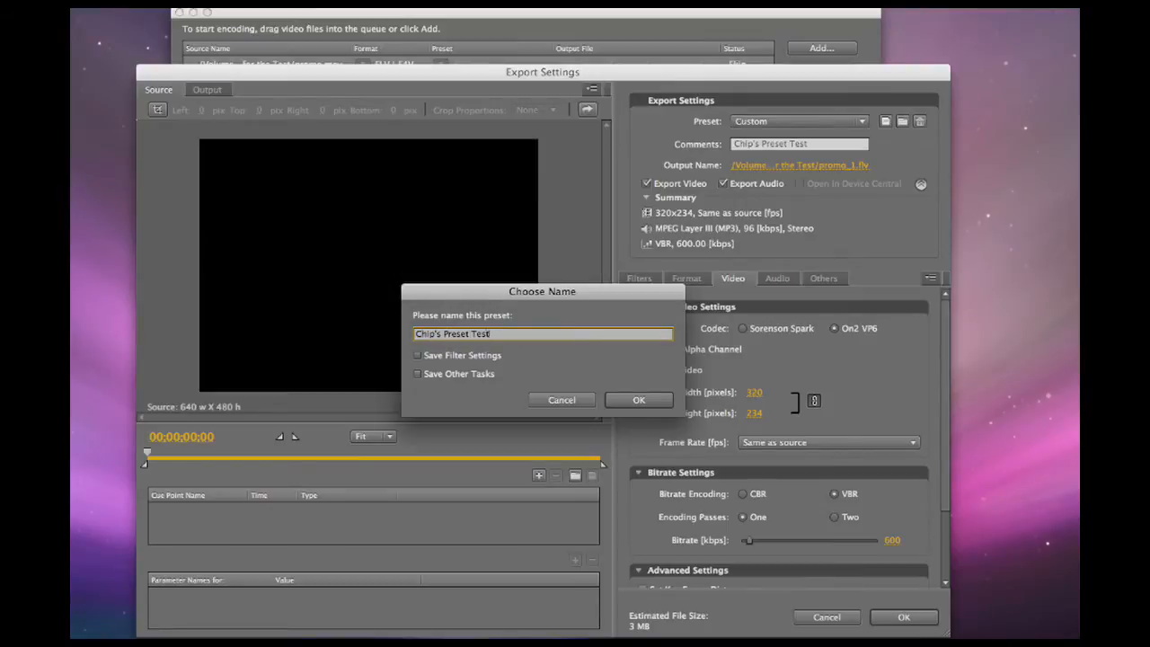
key(Return)
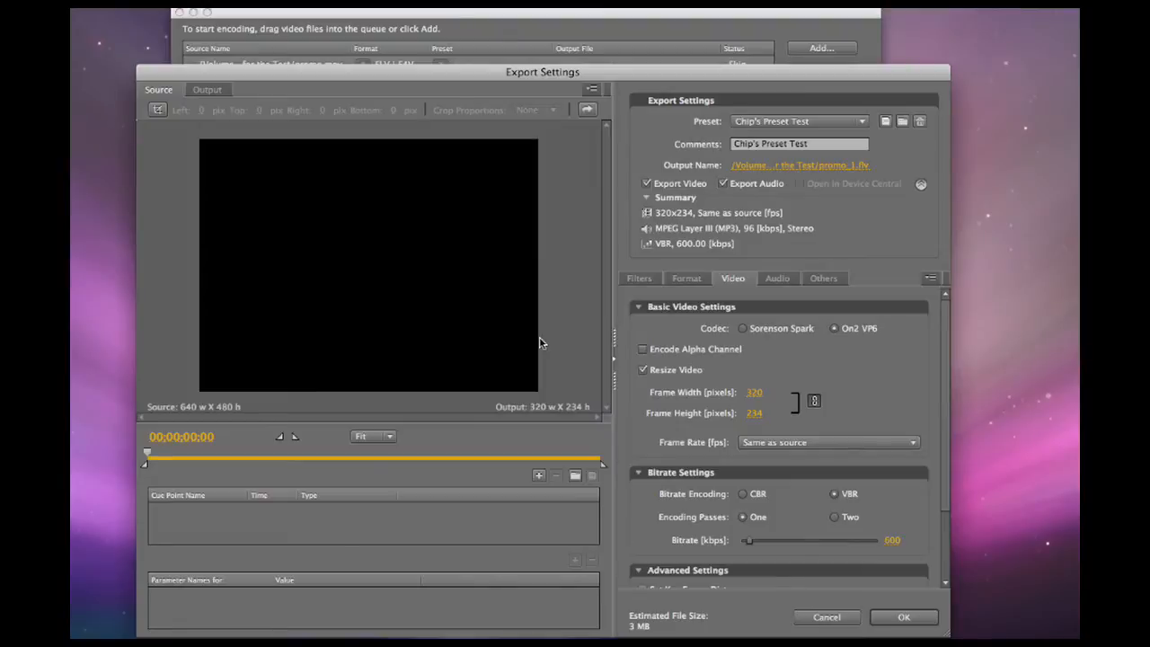
Replace the export comment with 320 Web File.
click(826, 146)
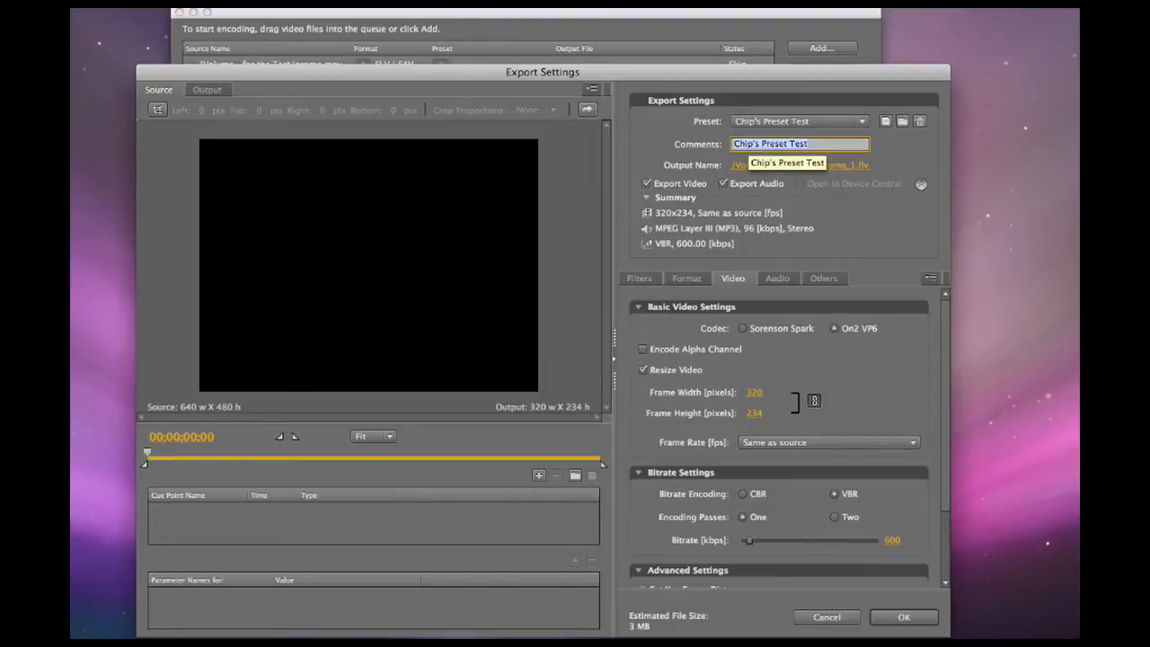
key(BackSpace)
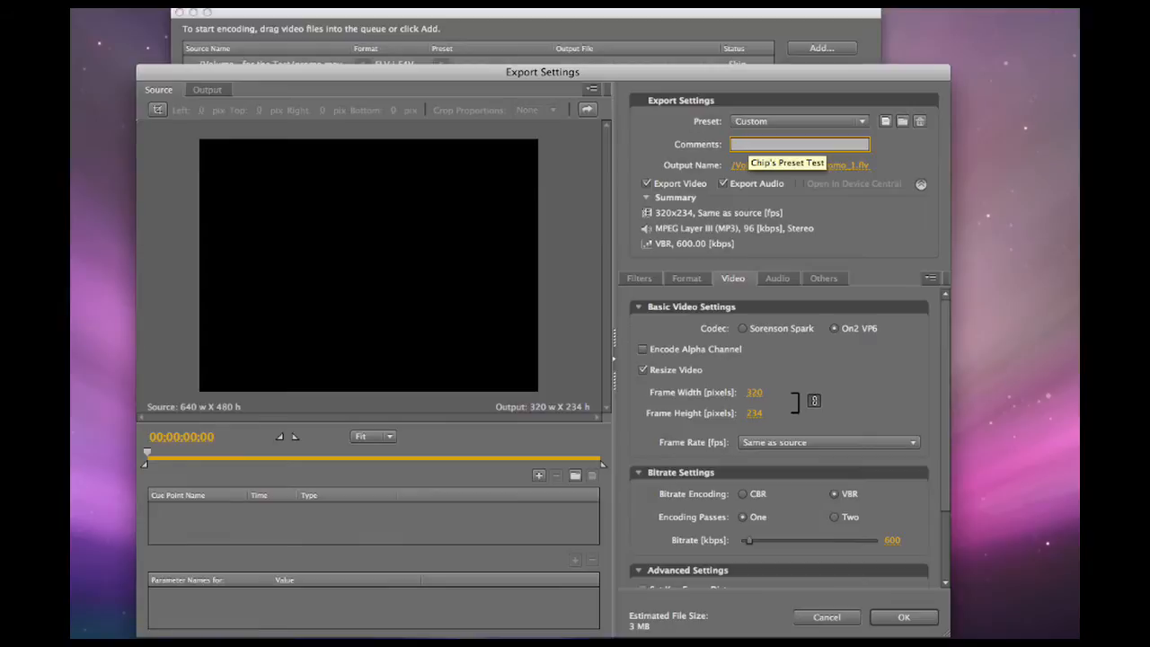
text(20 Web)
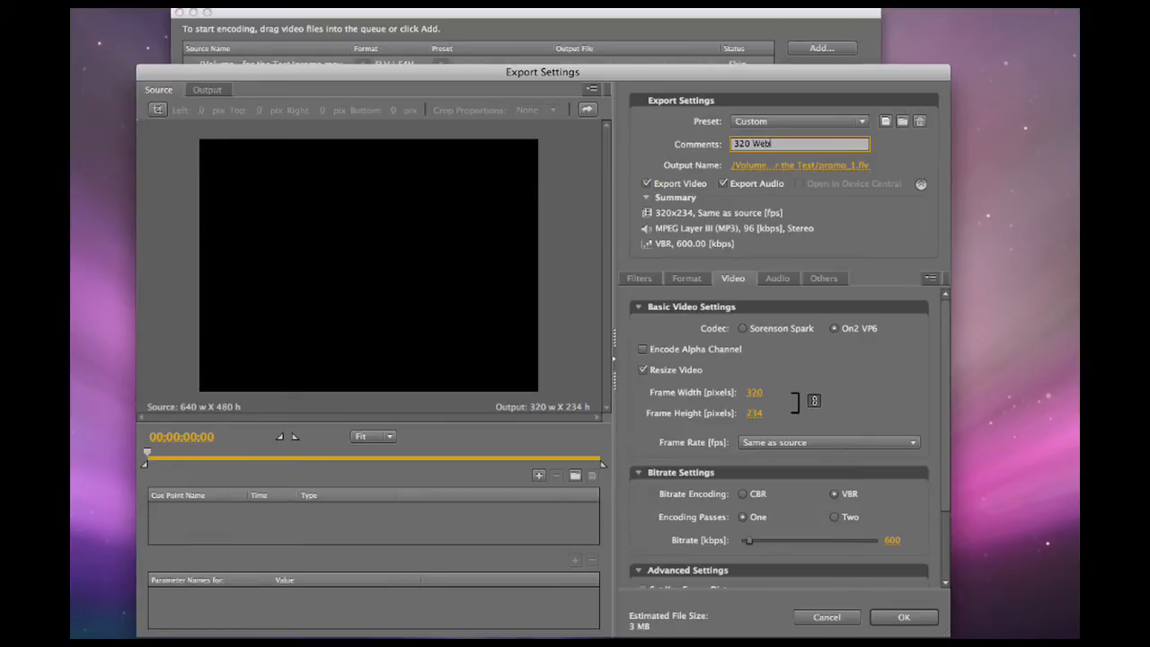
text(20 Web Files)
key(Tab)
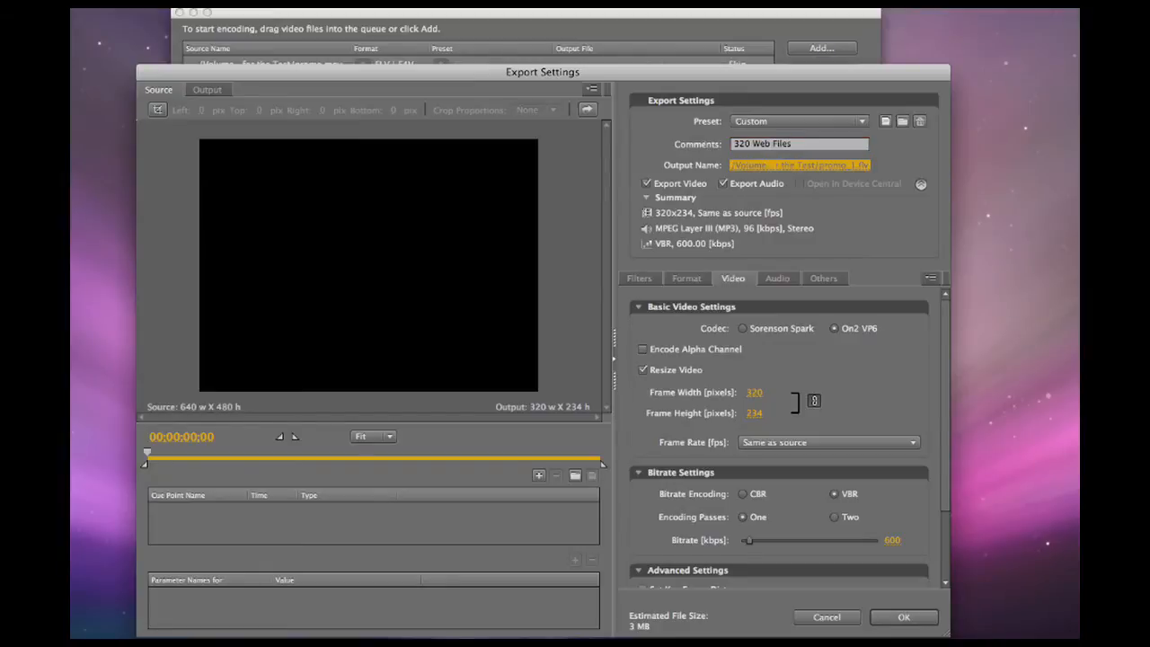
key(shift+Tab)
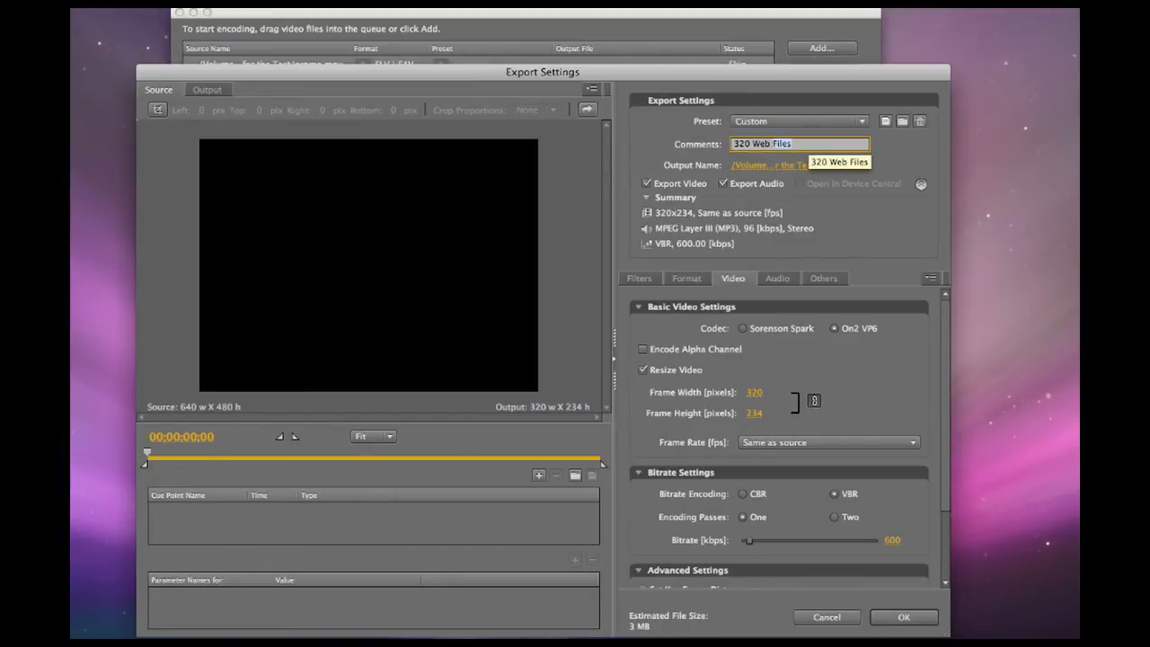
key(Right)
key(Tab)
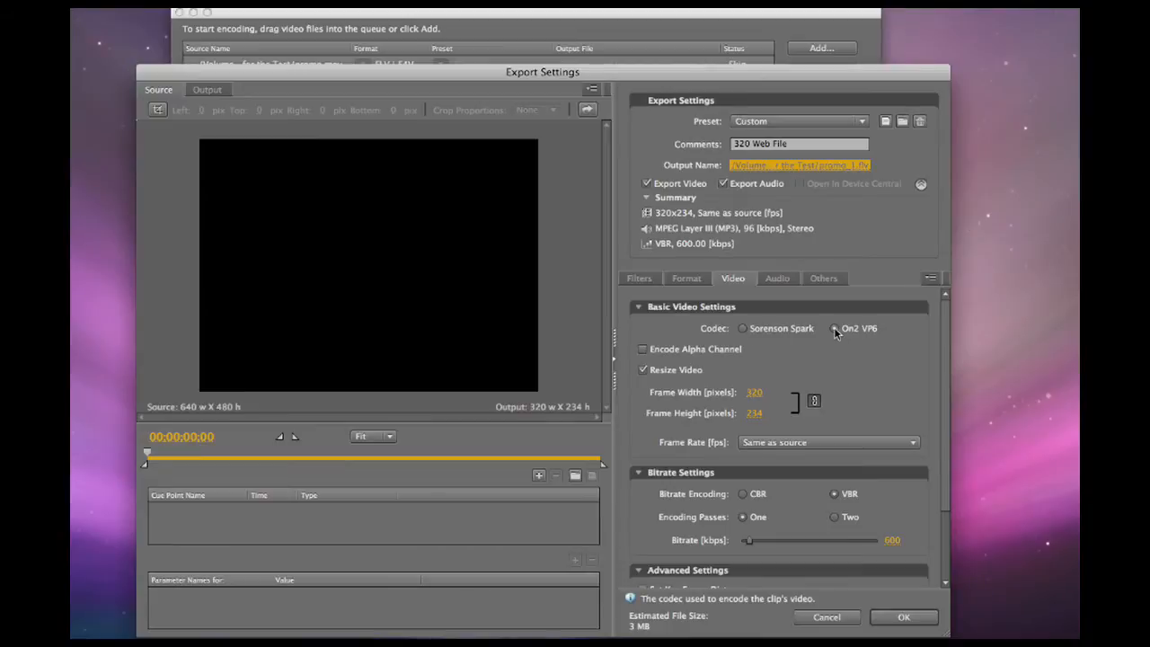
Set the video bitrate to 400 kbps and accept the export settings.
click(826, 444)
click(826, 444)
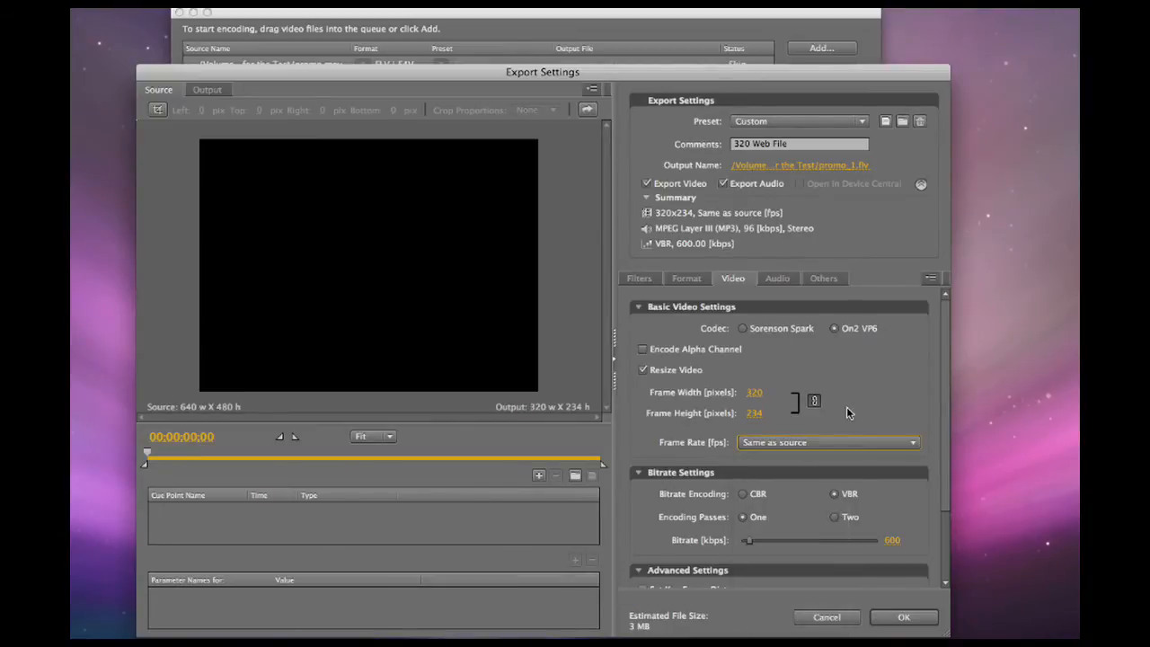
scroll(942, 459, down, 2)
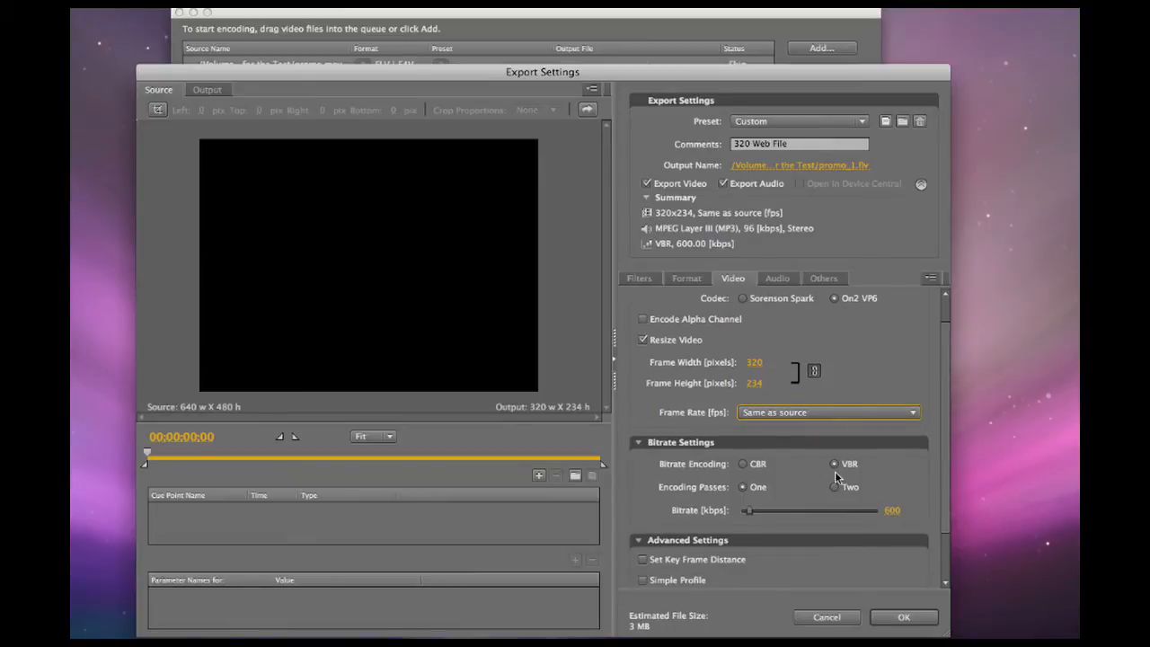
drag(749, 511, 745, 514)
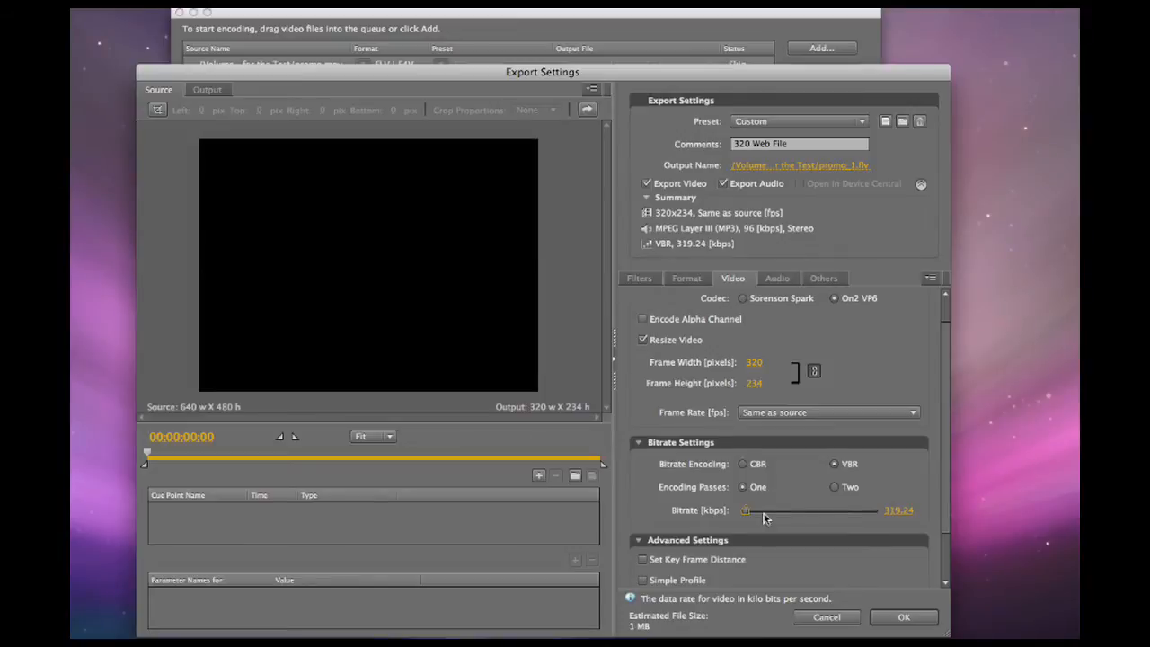
click(890, 512)
text(4)
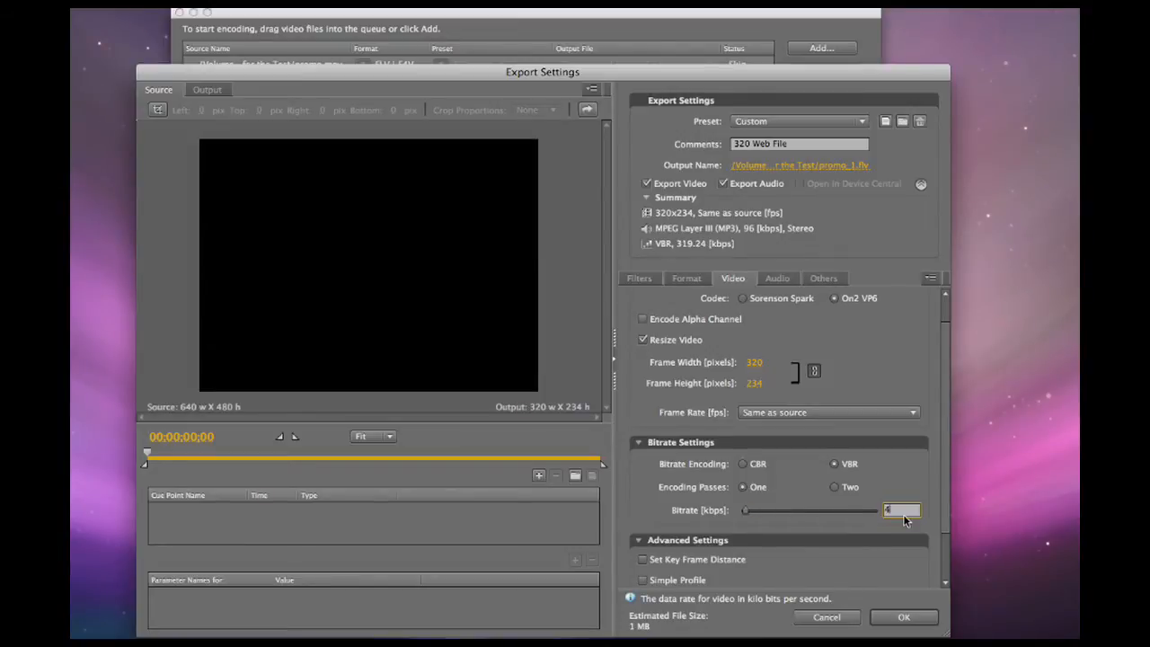
text(00)
key(Return)
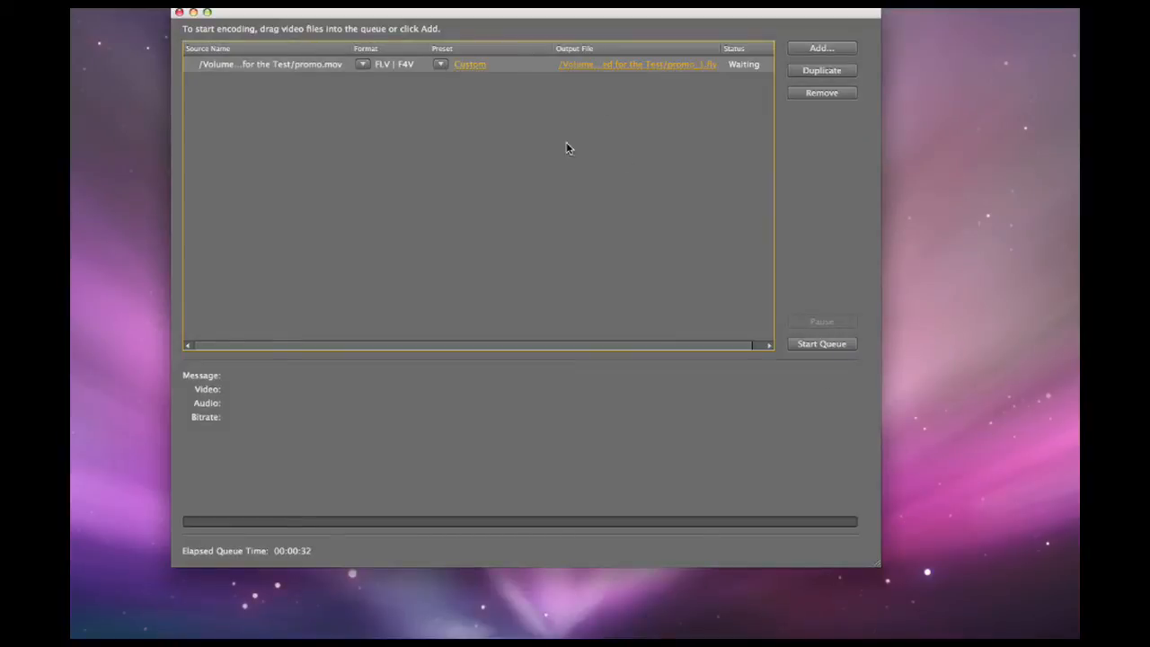
Reopen the export settings, preview the clip at 00;00;11;10, and view it at 75%, 10% and Fit zoom.
click(472, 66)
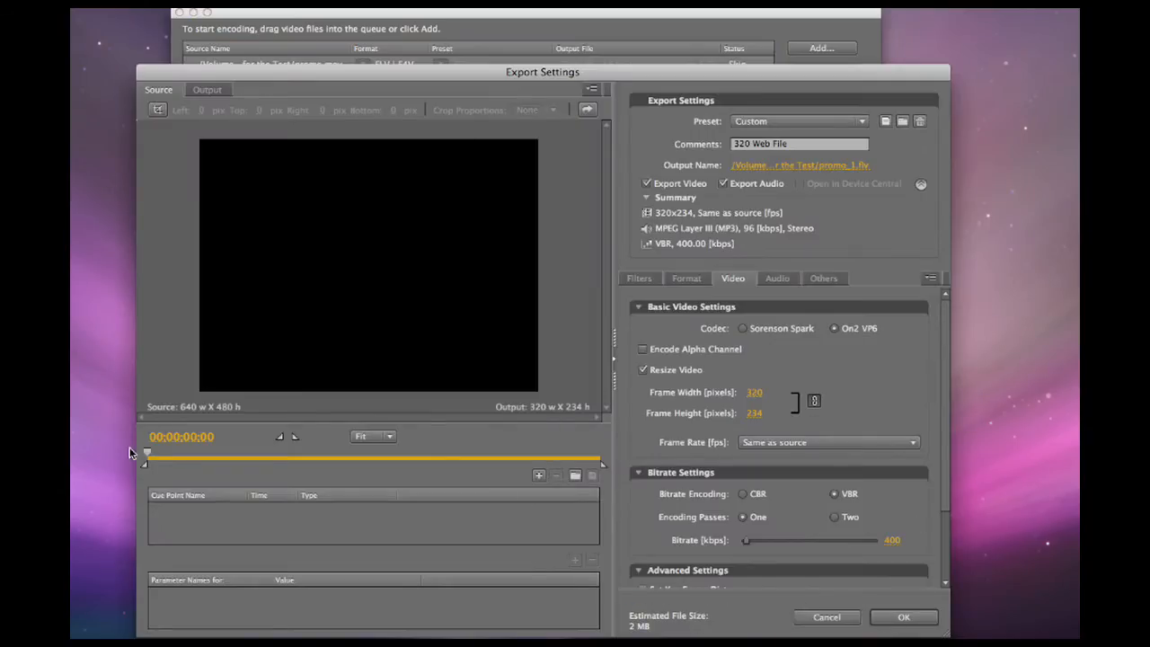
drag(148, 457, 279, 461)
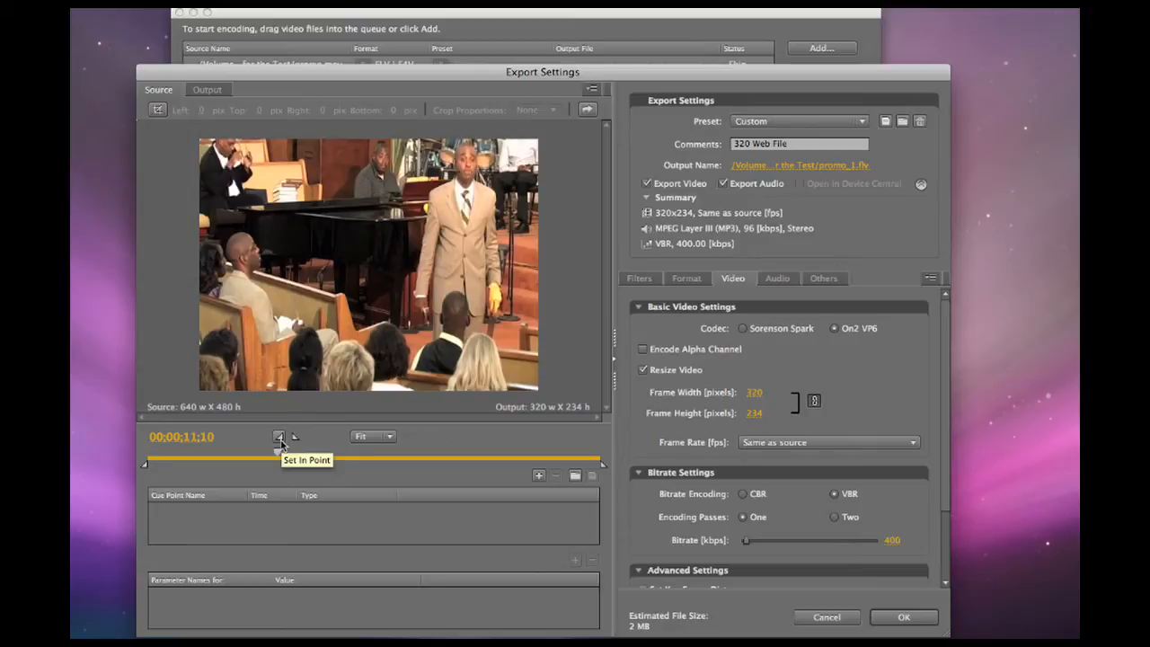
click(365, 438)
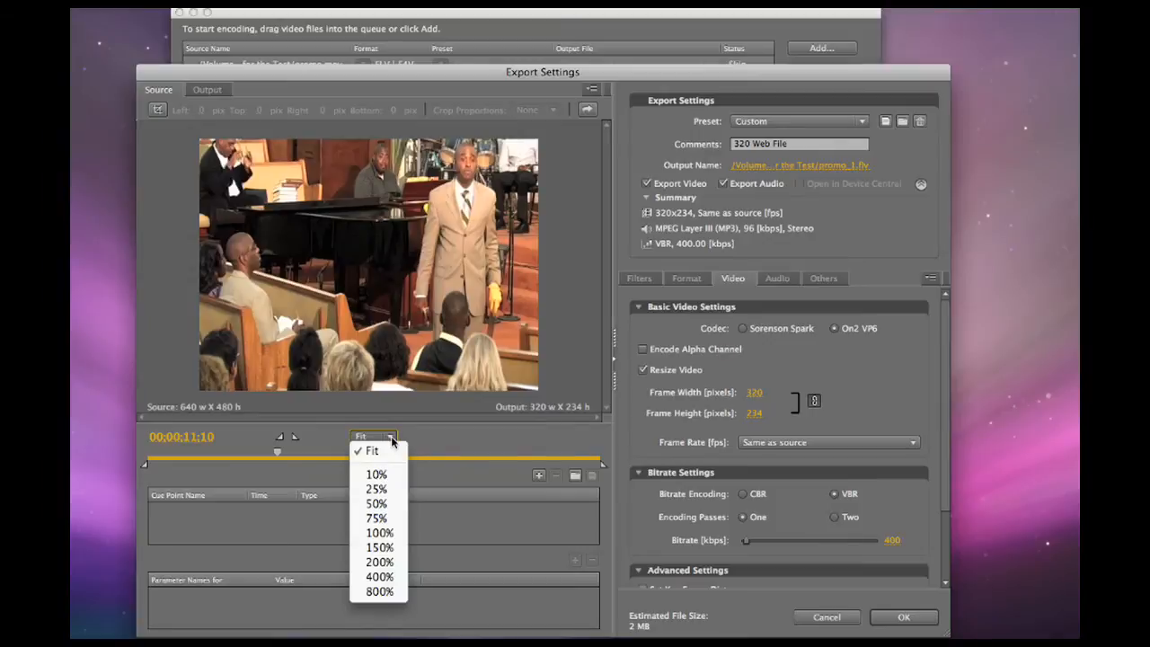
click(383, 519)
click(375, 437)
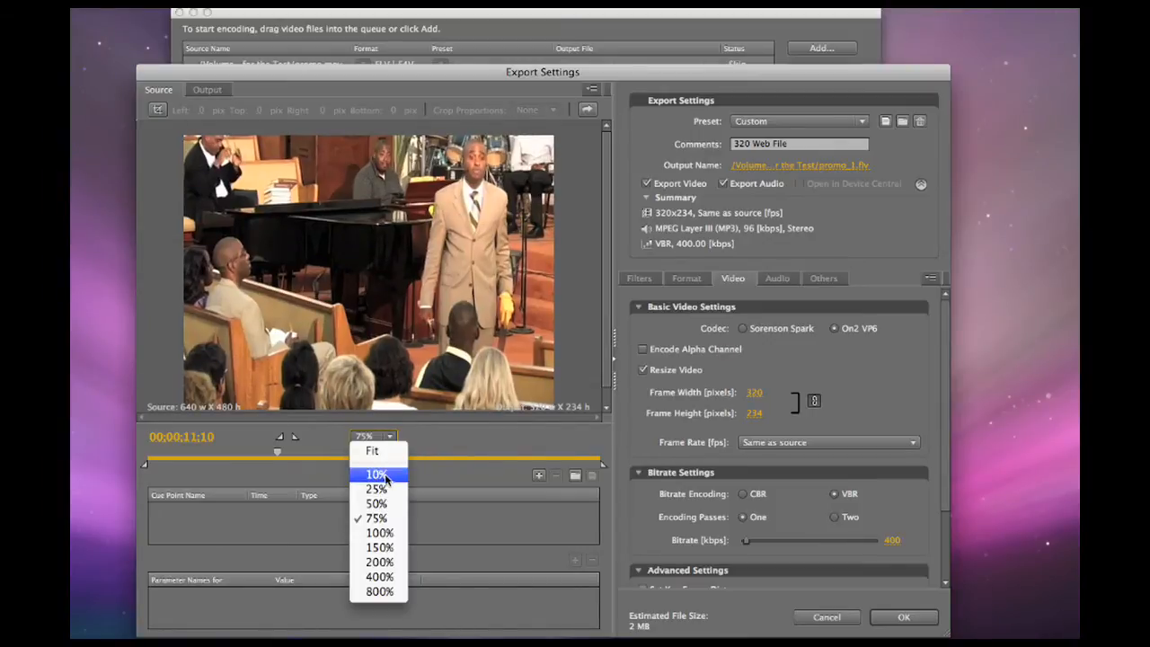
click(385, 474)
click(374, 437)
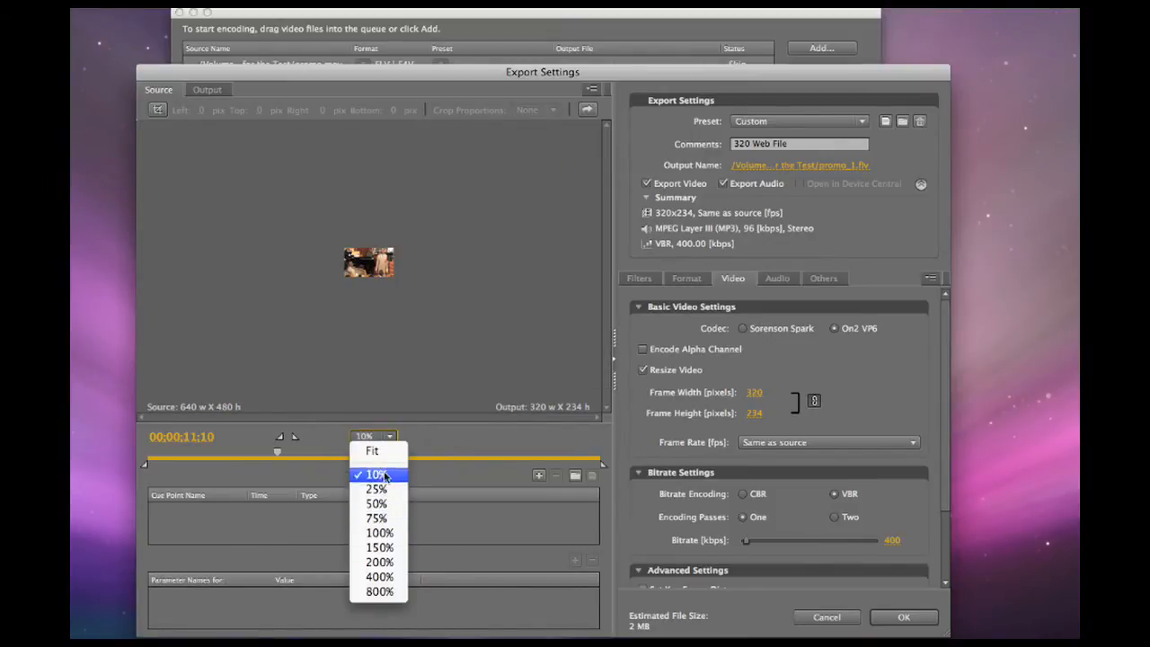
click(372, 451)
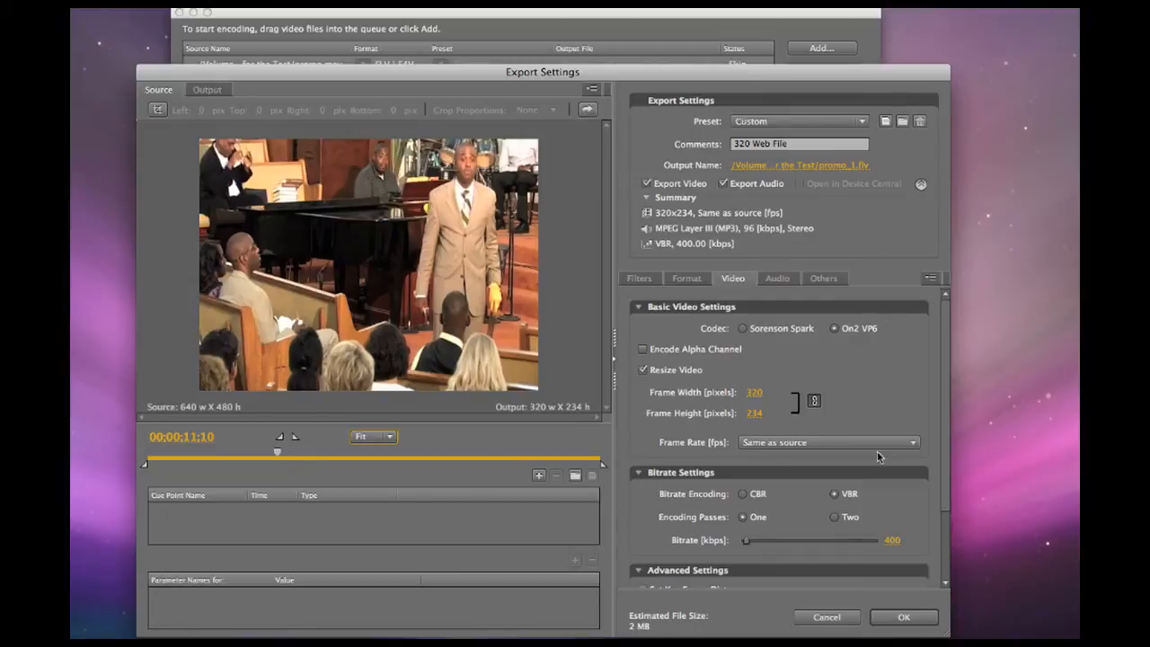
Check the advanced video quality options, keep Good, and accept the export settings.
scroll(946, 515, down, 3)
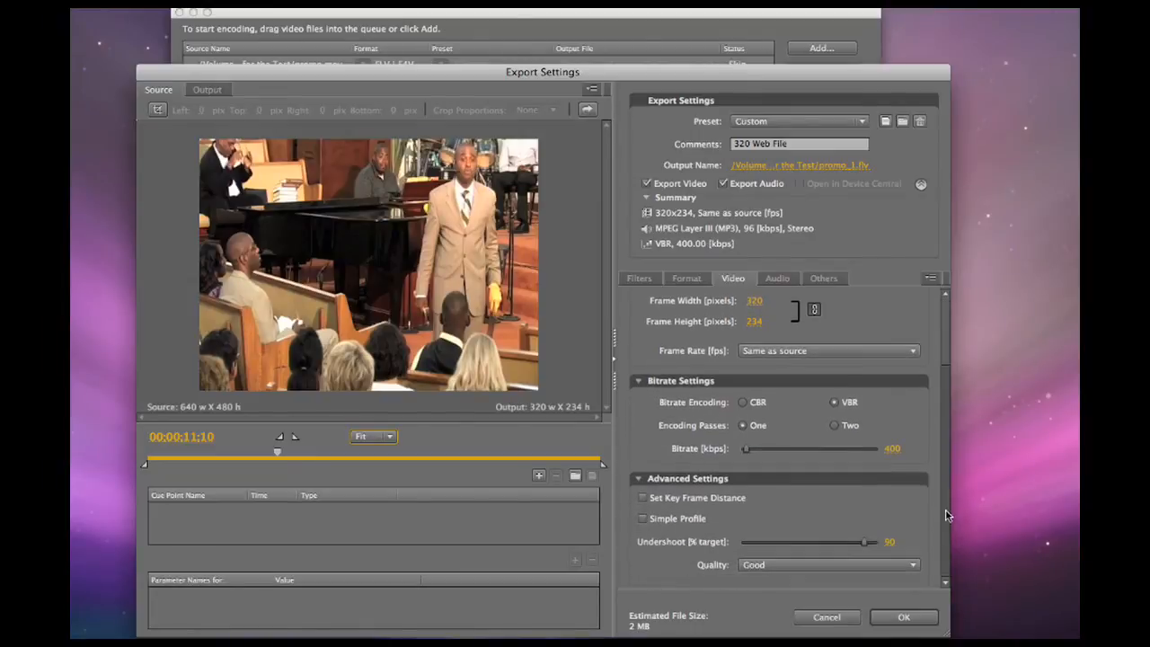
click(899, 565)
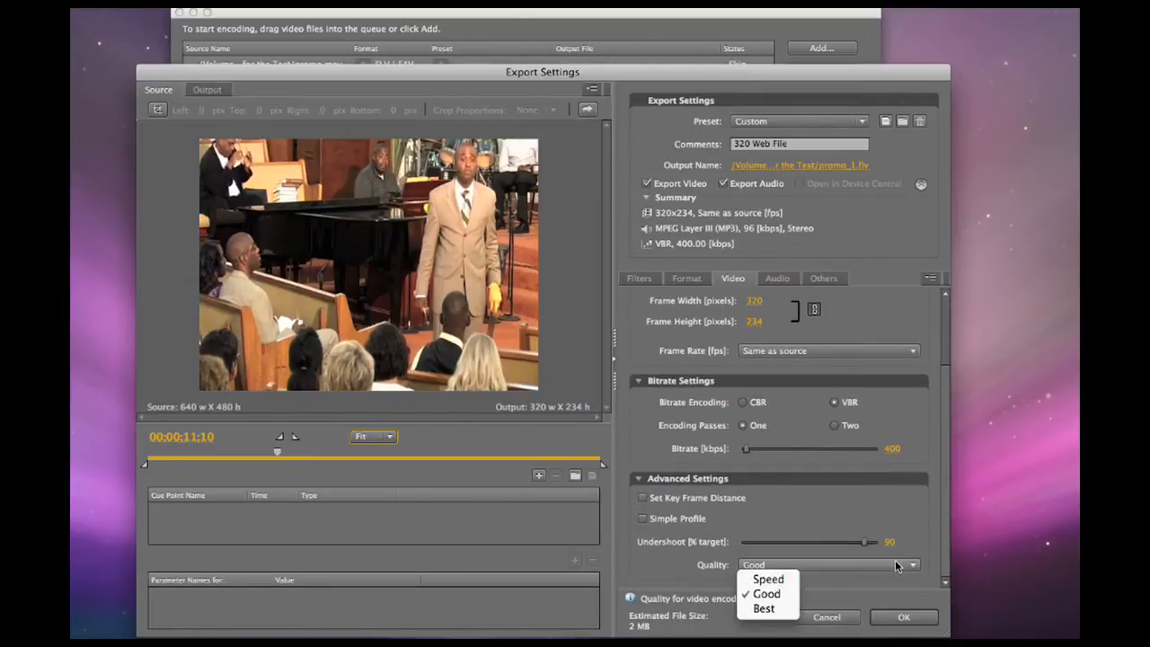
click(944, 417)
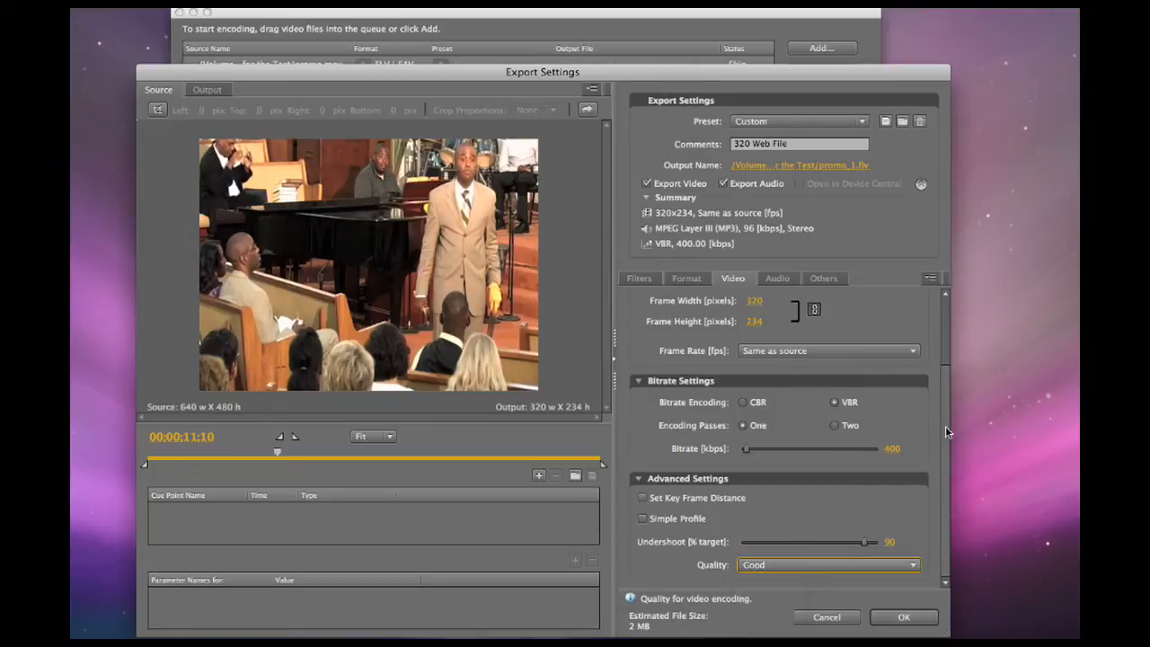
click(904, 618)
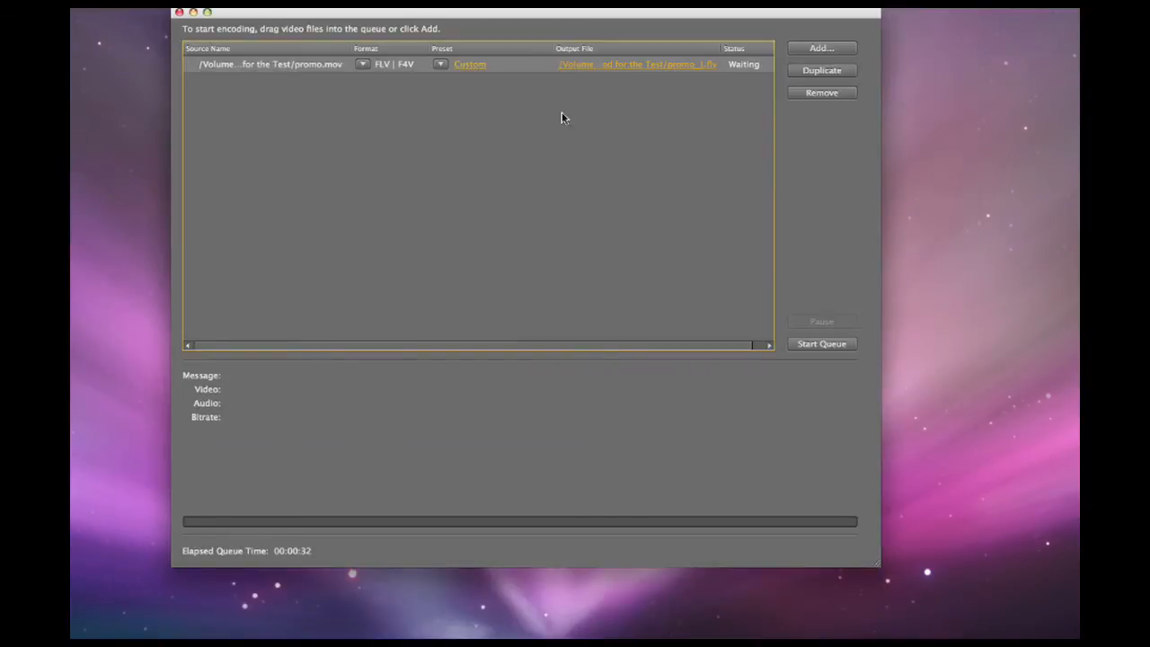
Set the output file for promo.mov to promo_1.flv on the Desktop and start encoding the queue.
click(629, 64)
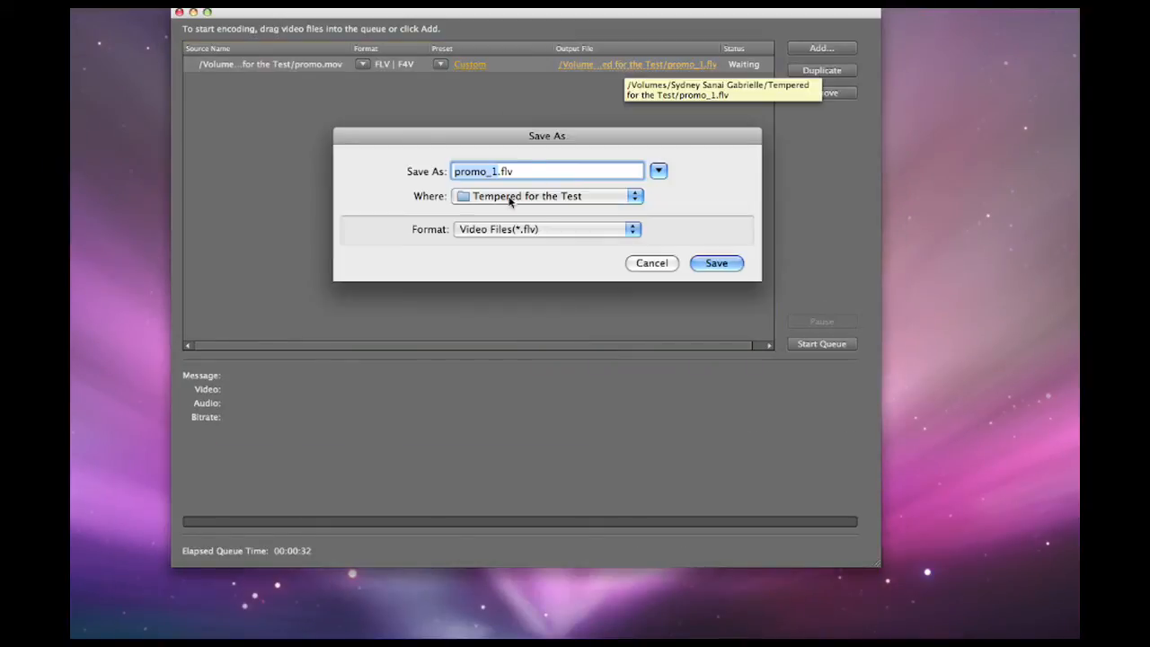
click(576, 198)
click(584, 307)
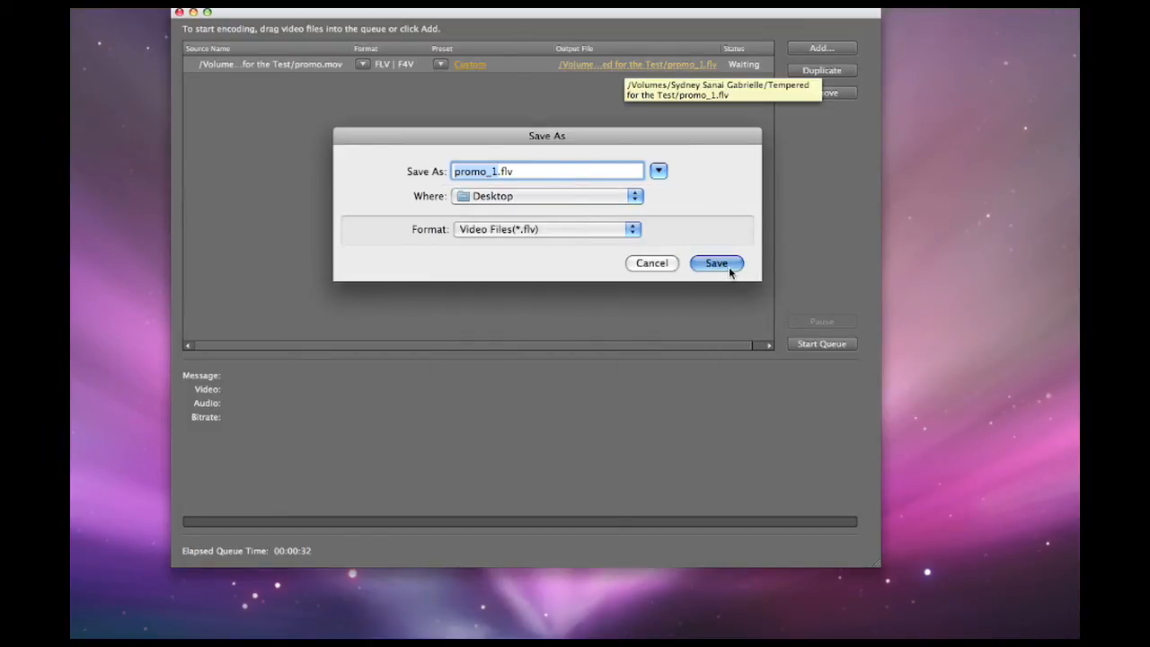
click(608, 234)
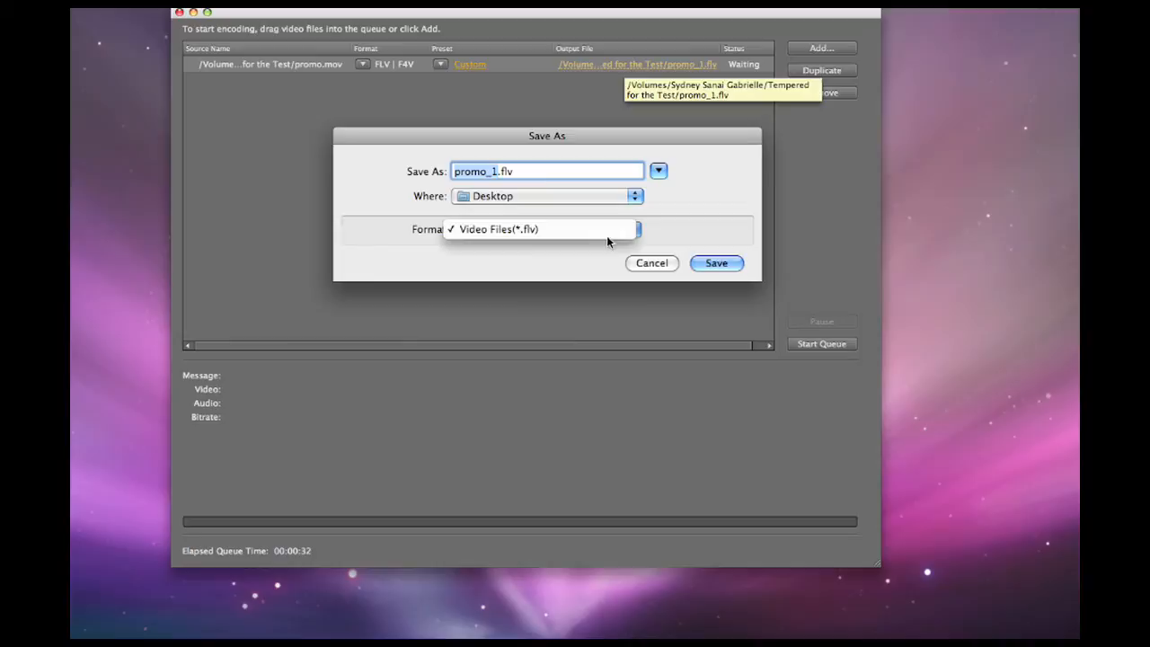
click(683, 237)
click(719, 264)
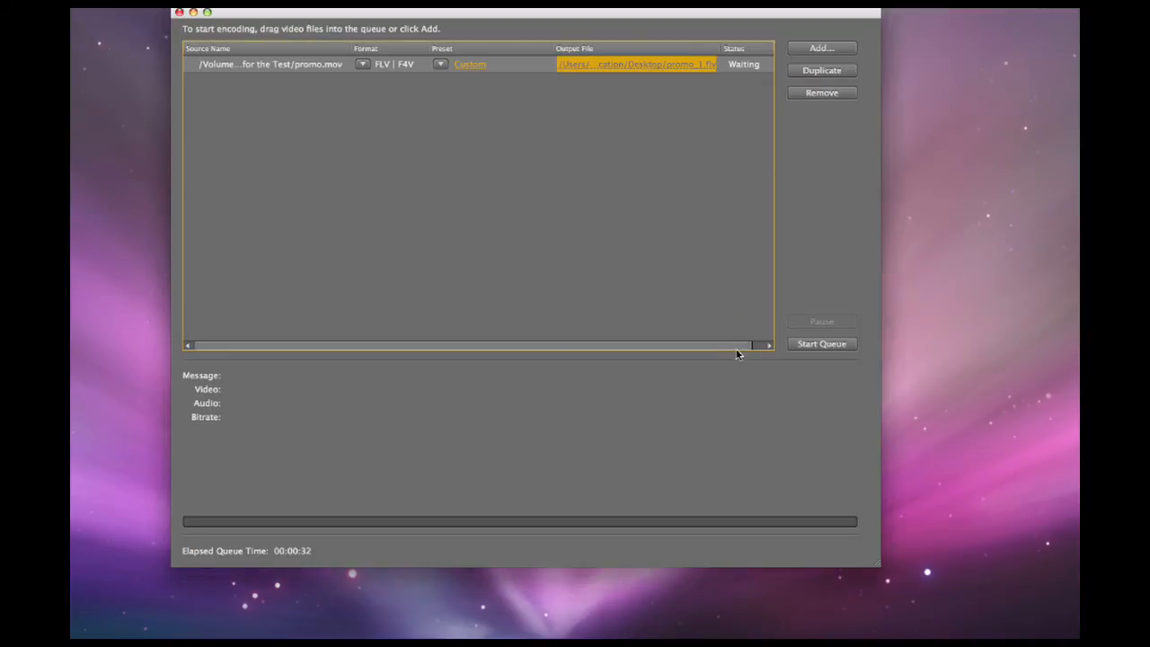
click(826, 348)
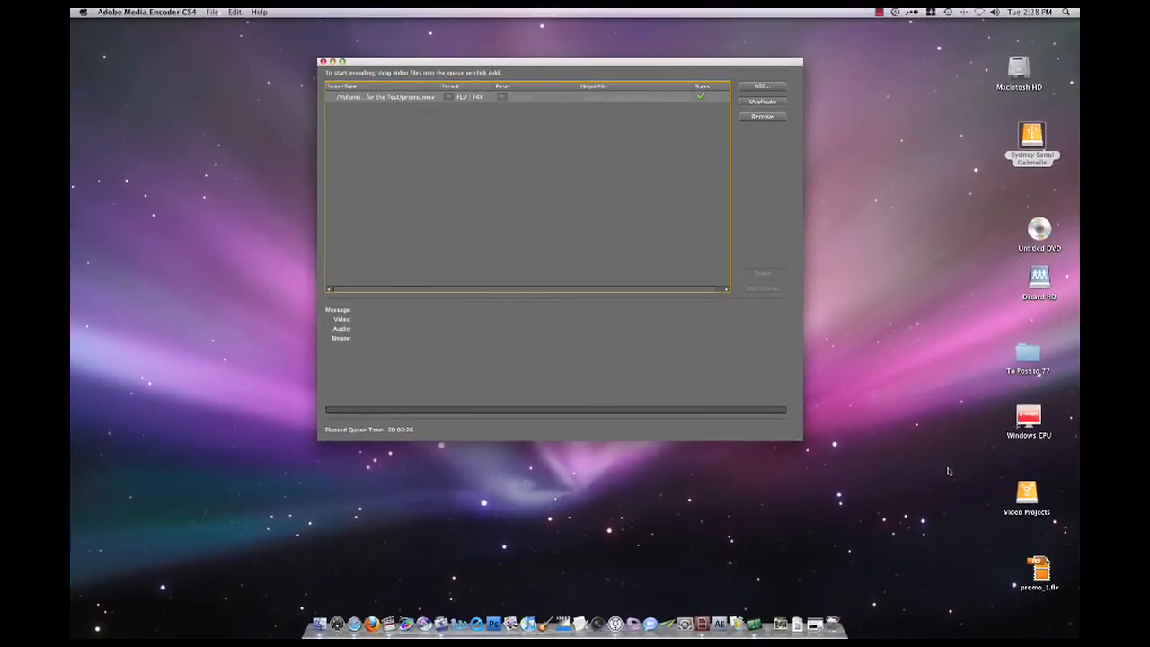
Minimize the encoder window and move promo_1.flv to the upper middle of the desktop.
drag(1033, 595, 545, 525)
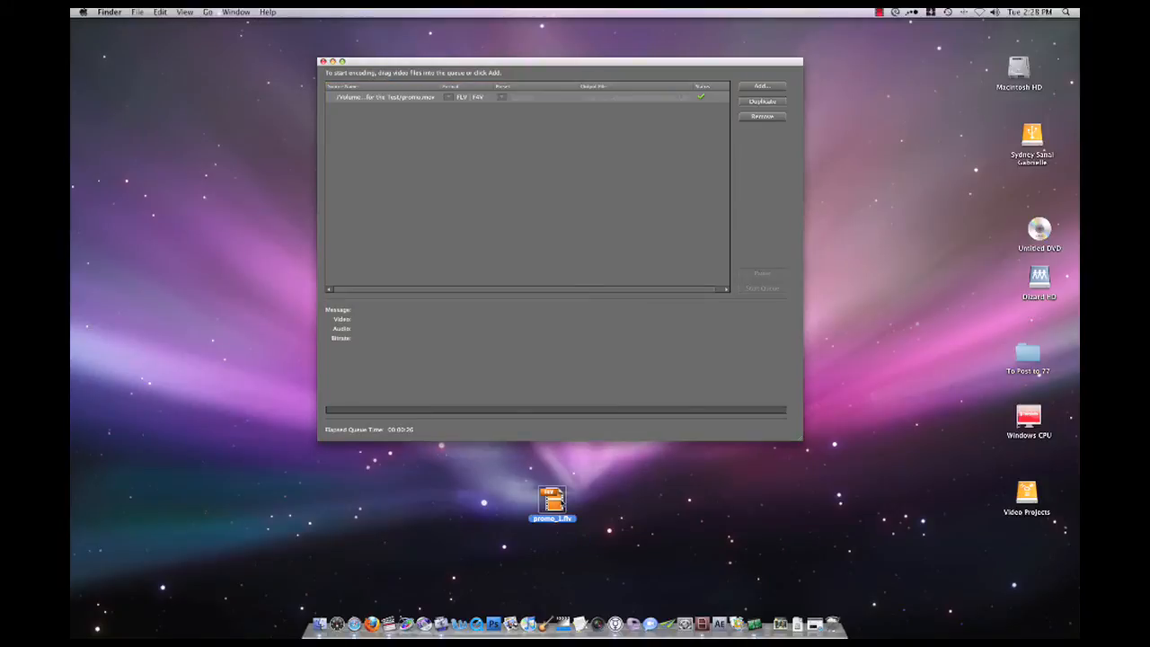
click(332, 61)
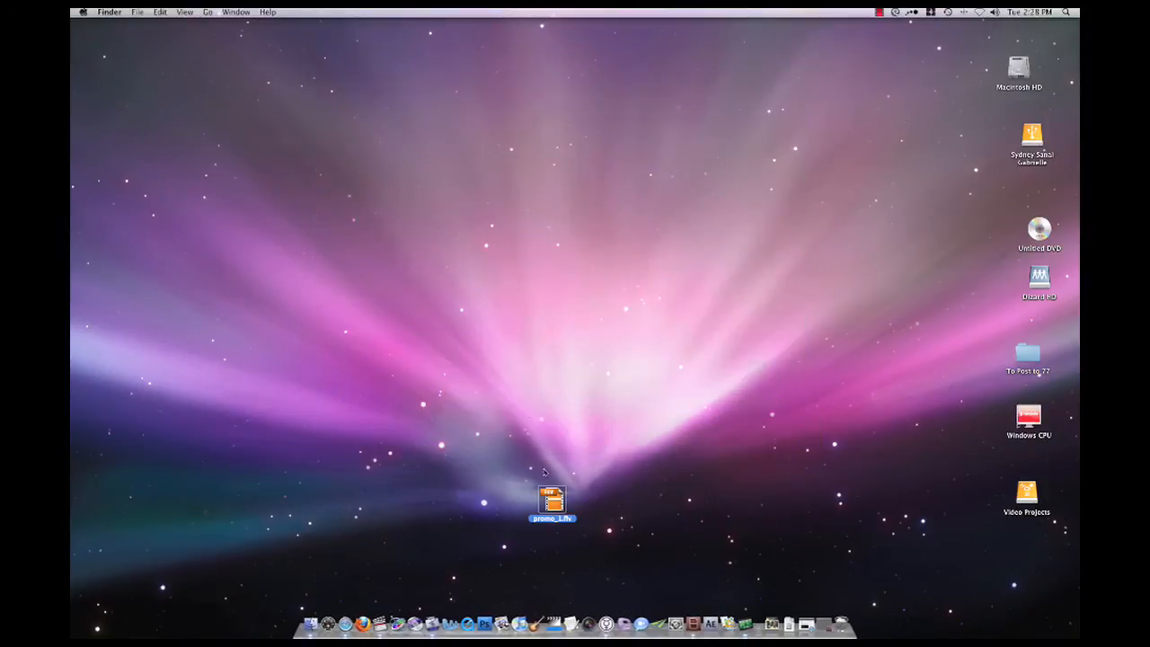
drag(551, 500, 550, 250)
Check which applications can open promo_1.flv and open the file in QuickTime Player.
right_click(551, 250)
mouse_move(581, 263)
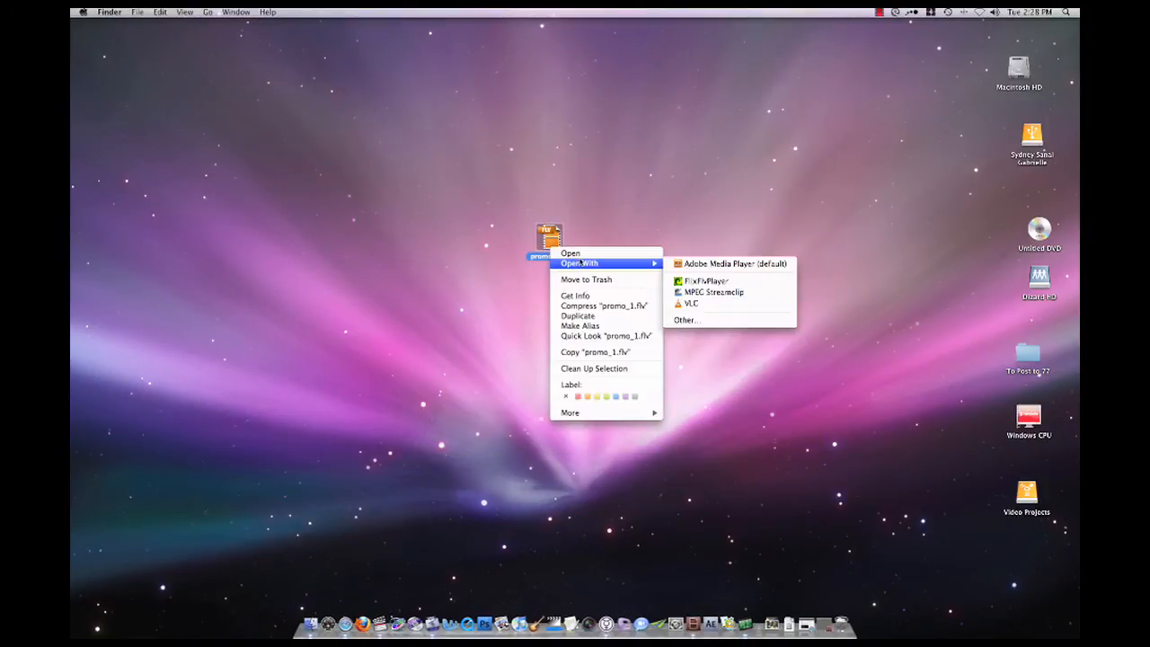
click(536, 181)
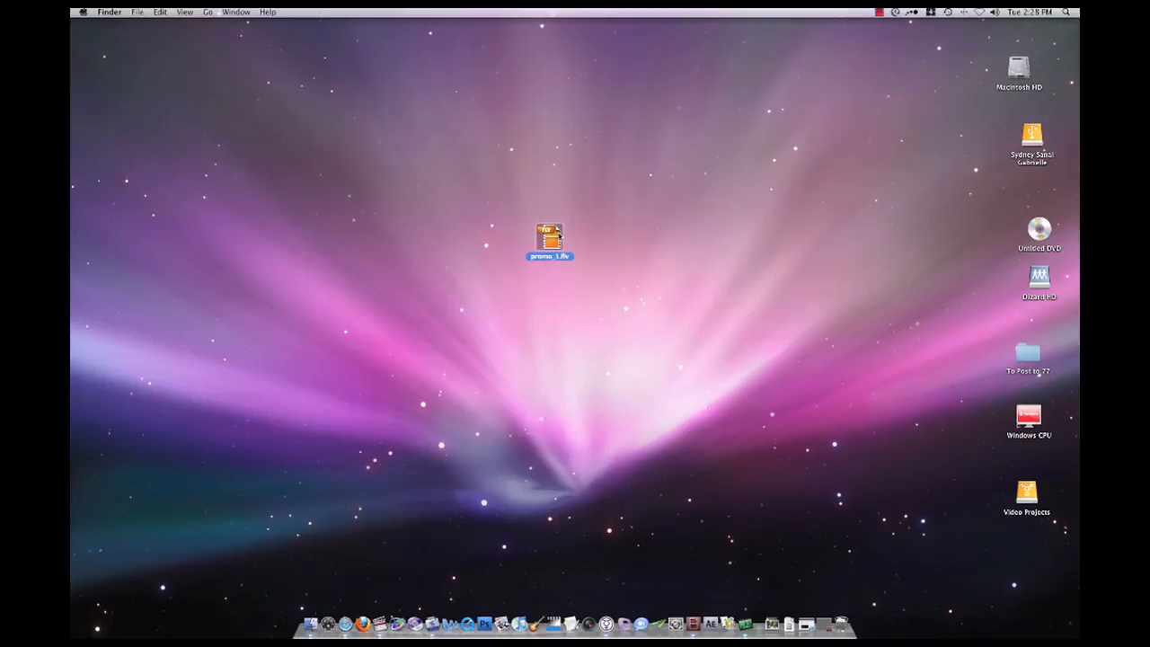
drag(543, 237, 475, 609)
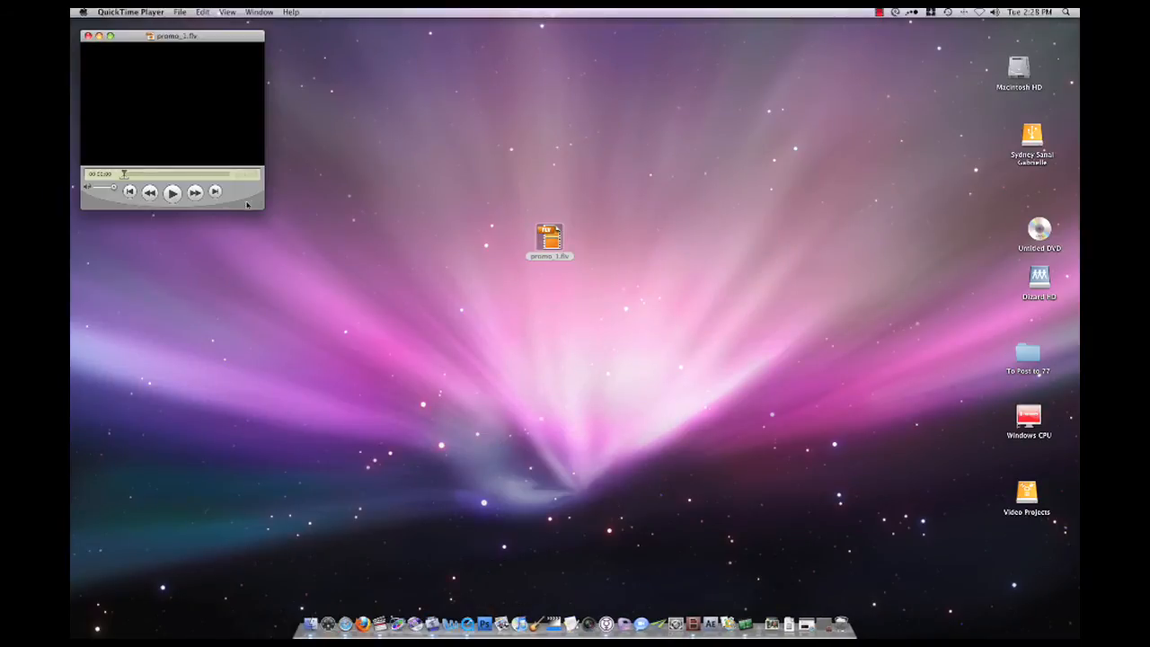
Centre the player window, play promo_1.flv, skip ahead to about 00:00:29, and close the movie.
drag(234, 43, 613, 121)
click(579, 325)
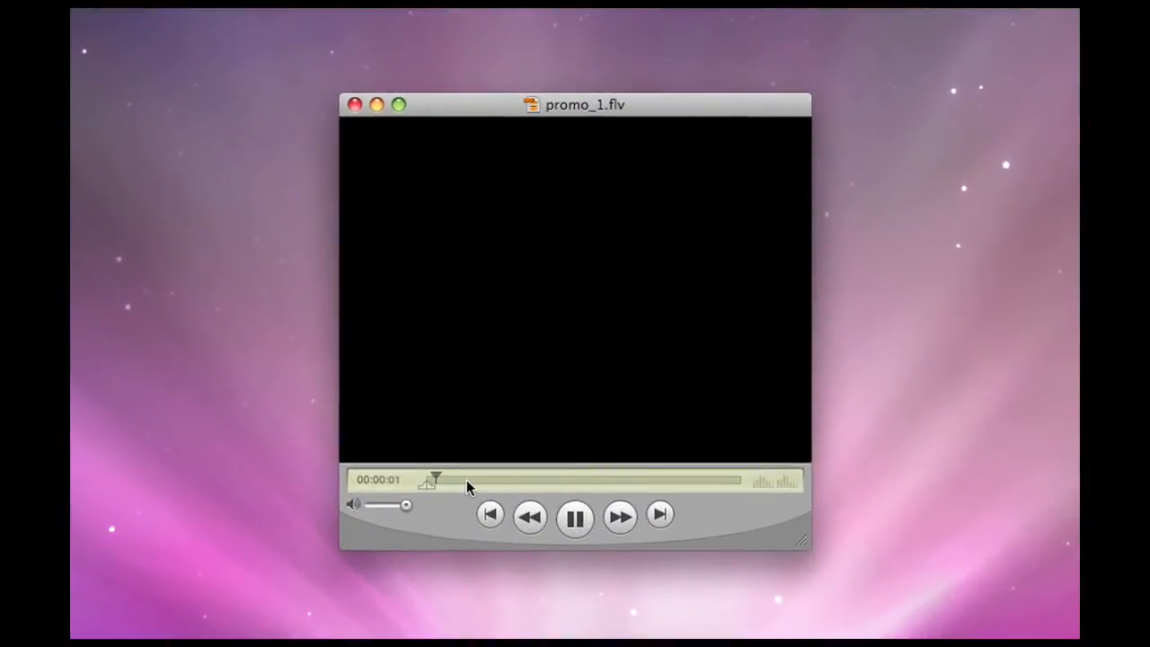
click(525, 307)
drag(468, 485, 651, 484)
click(575, 519)
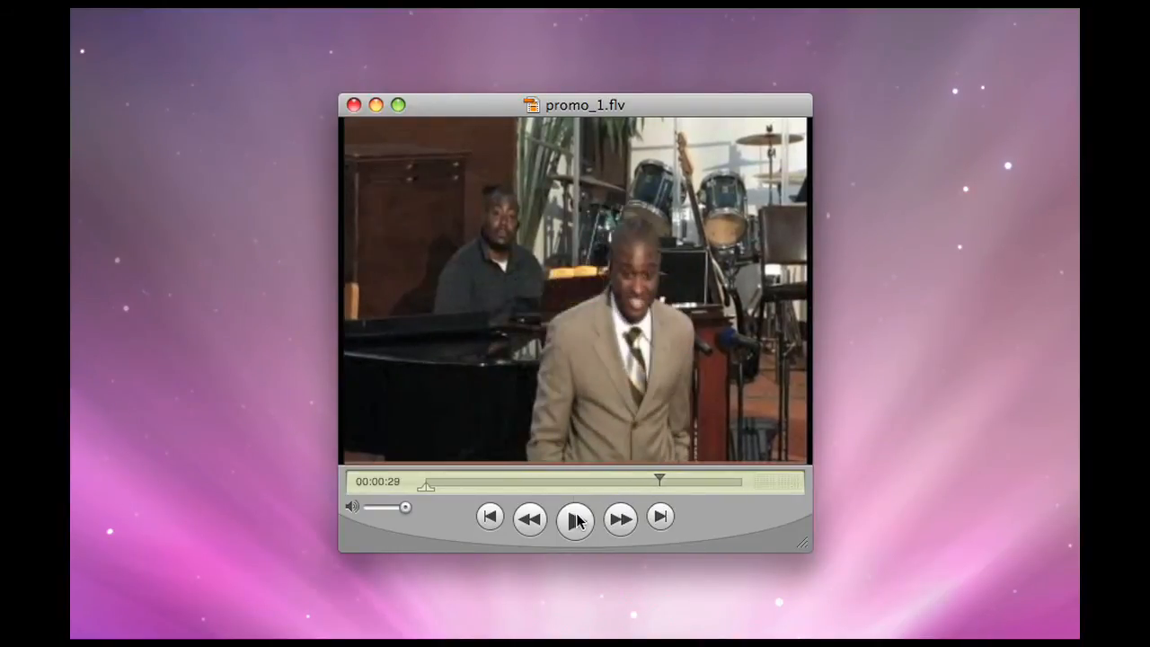
click(354, 105)
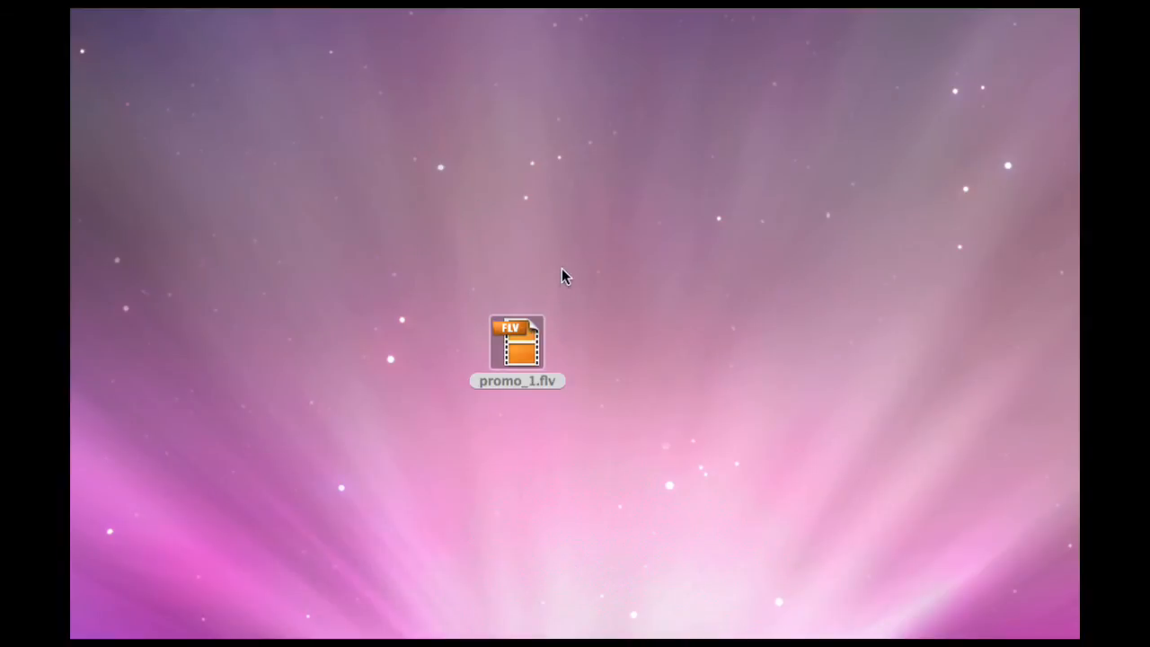
View the file information of promo_1.flv on the desktop and close its info window.
click(522, 347)
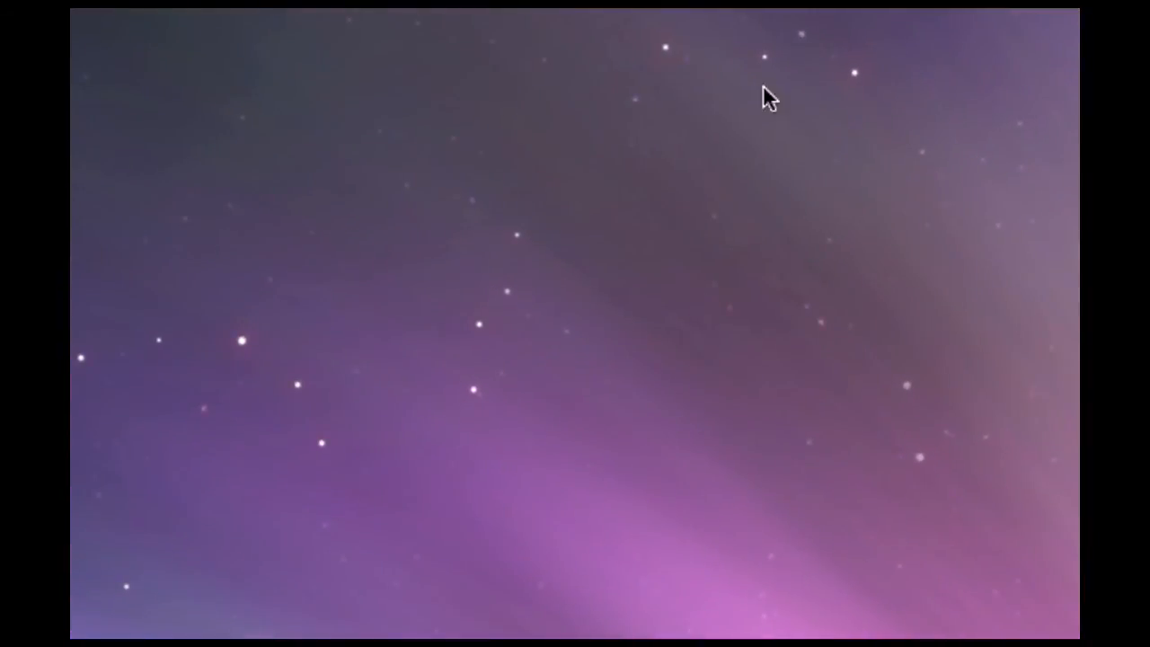
key(super+i)
key(super+w)
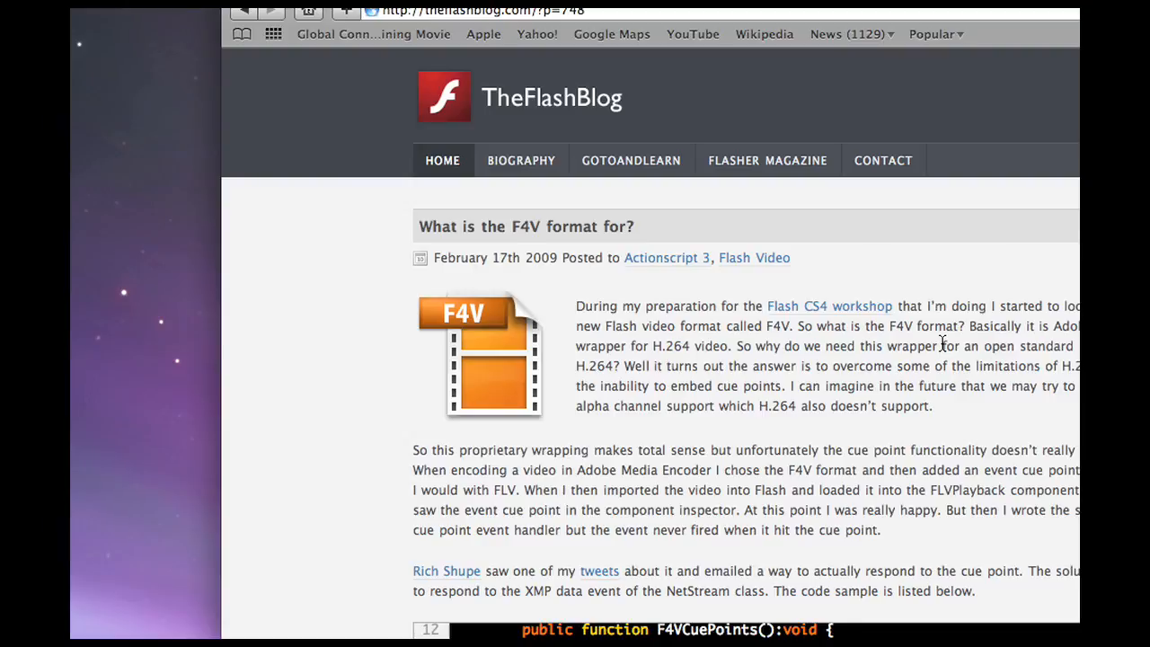
Read TheFlashBlog's article "What is the F4V format for?" in the web browser.
scroll(942, 344, down, 1)
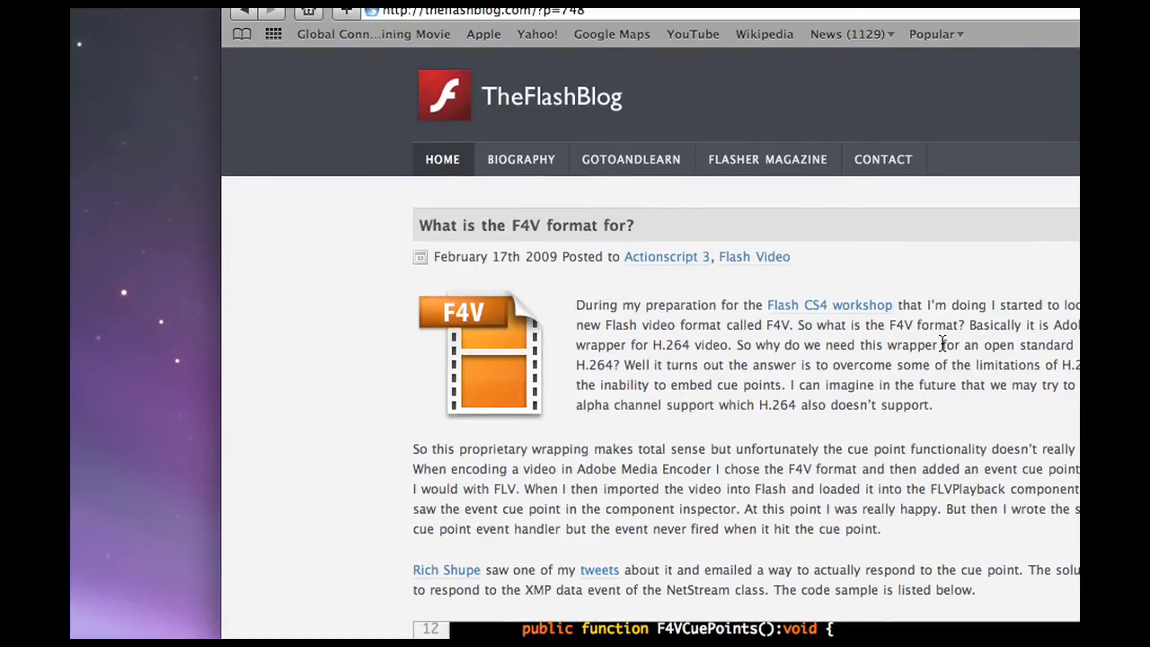